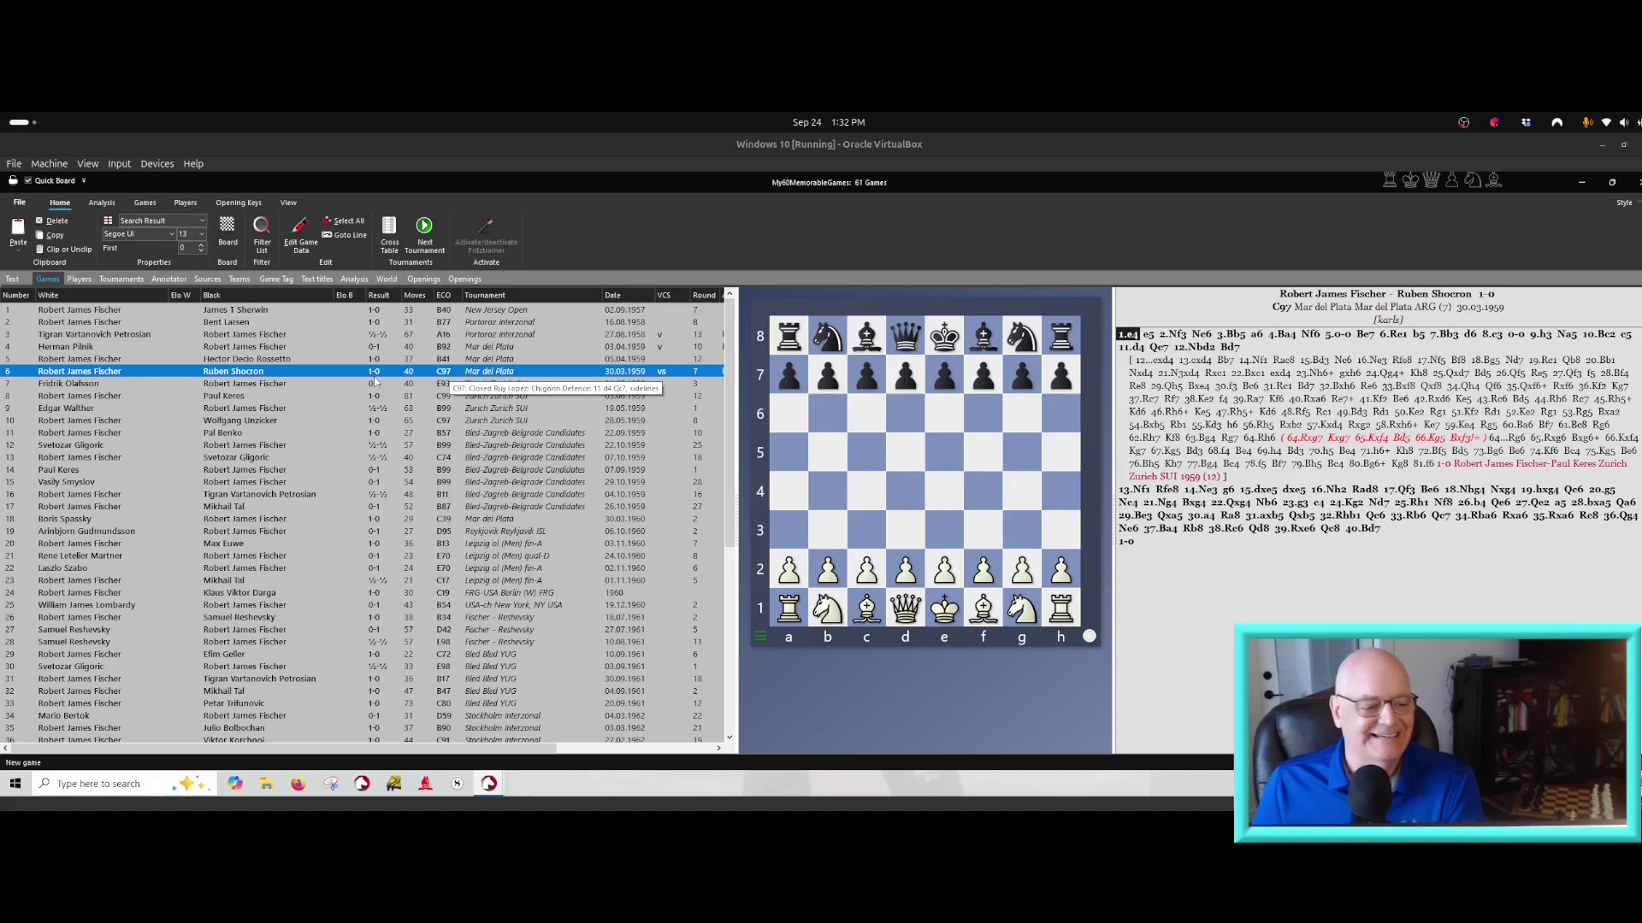
Open the Fischer–Shocron game and compare the main-line 12...Bd7 with the 12...cxd4 variation
{"action": "left_click", "coordinate": [224, 397]}
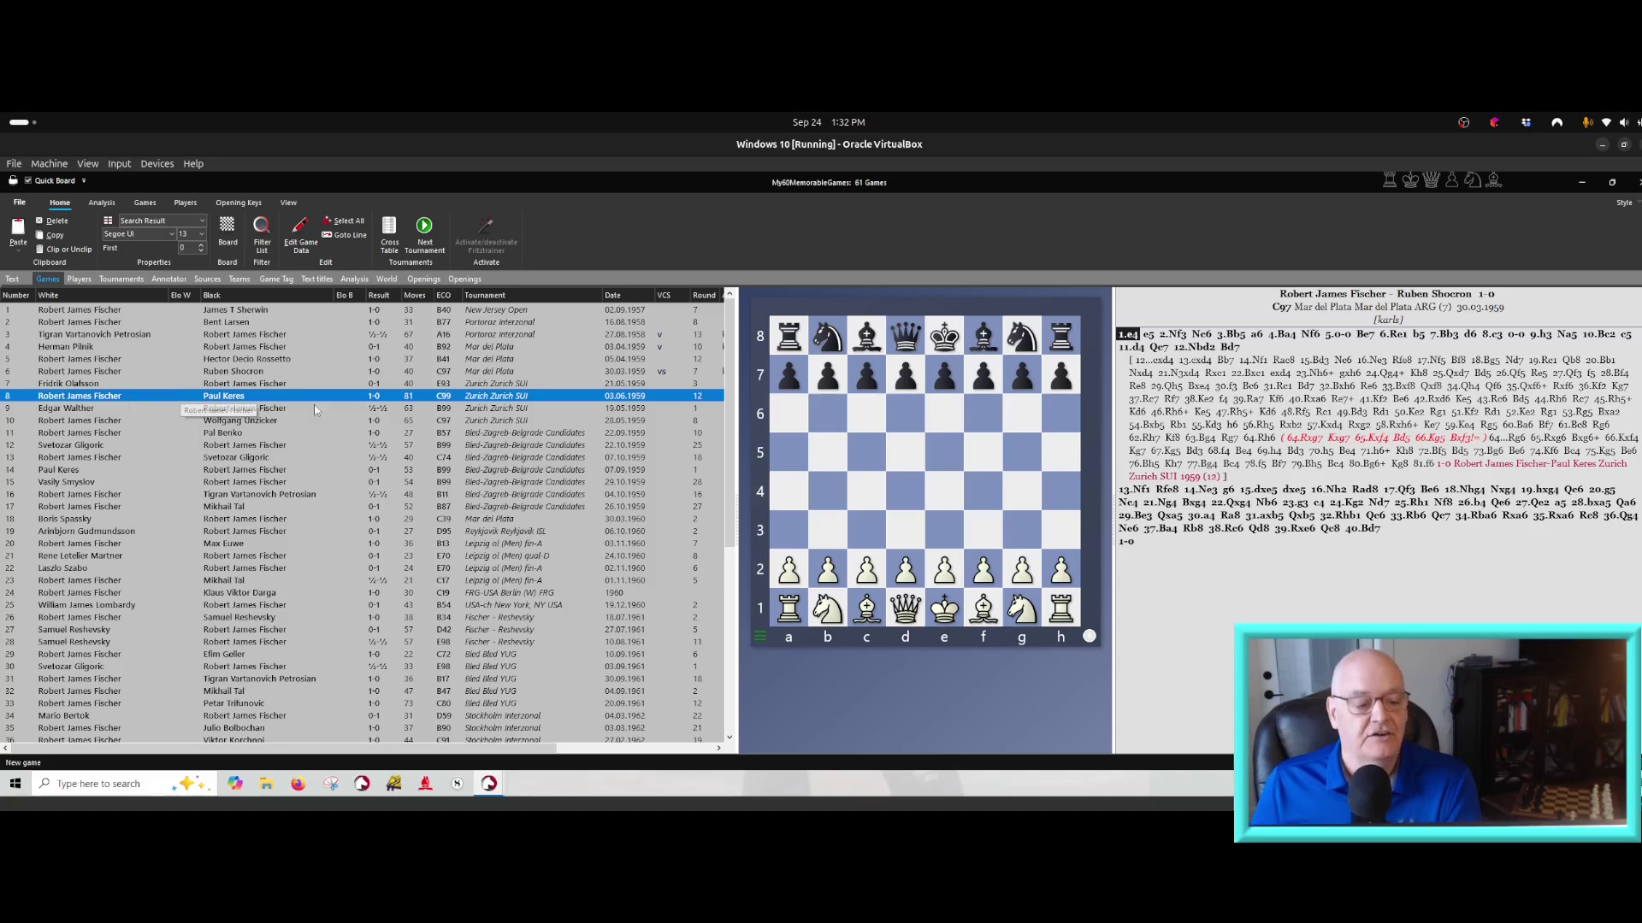
{"action": "double_click", "coordinate": [217, 372]}
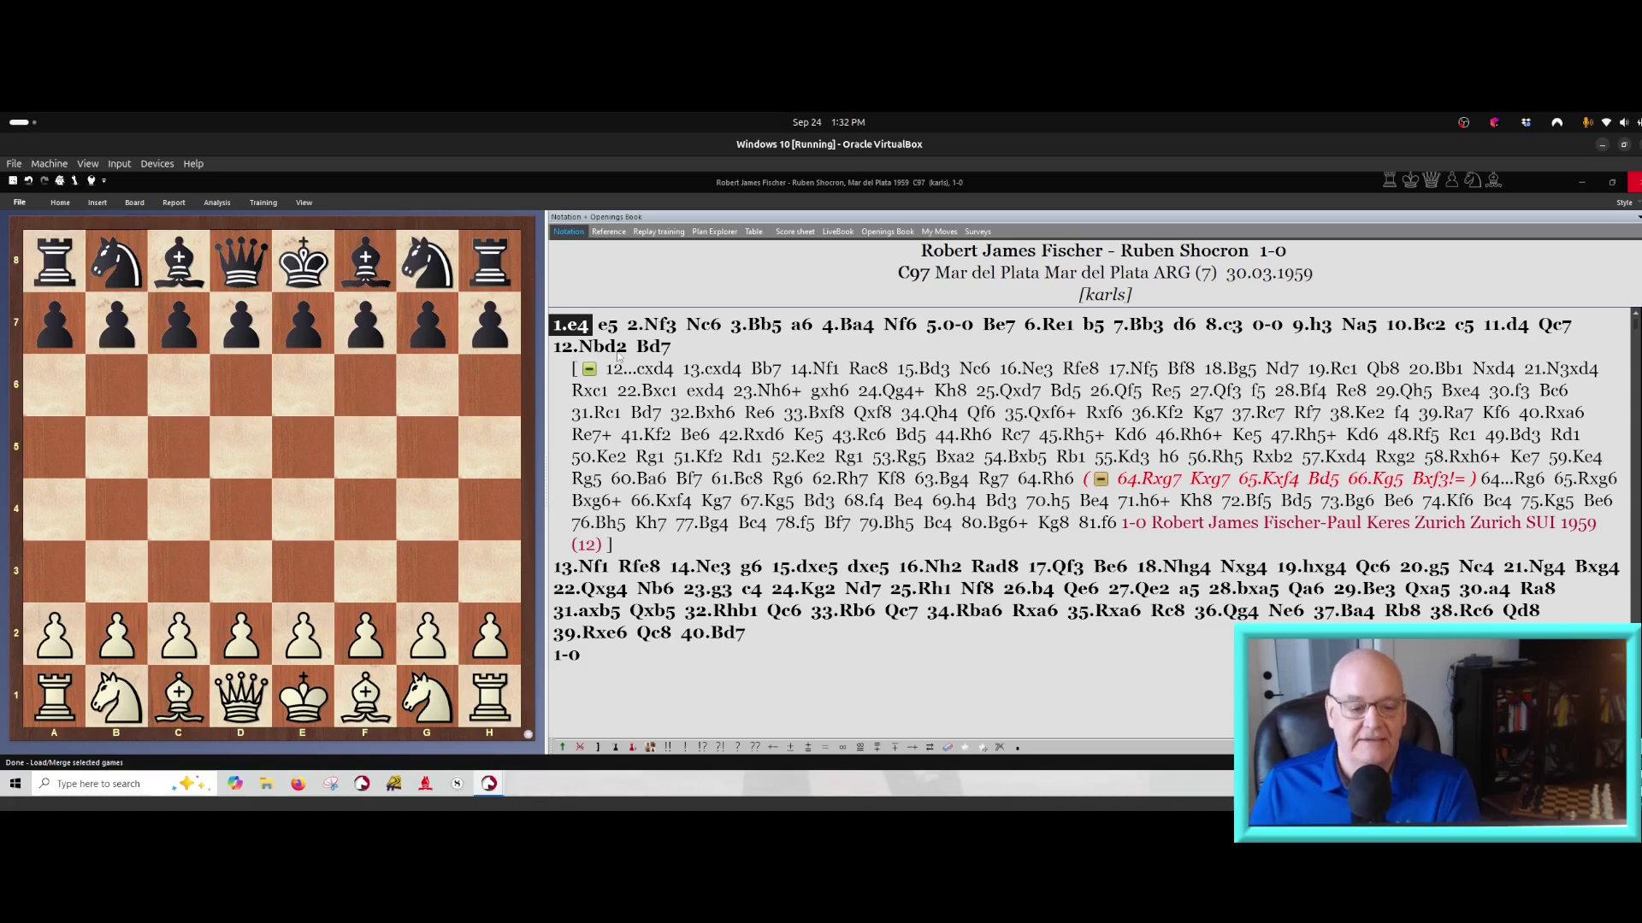
{"action": "left_click", "coordinate": [586, 352]}
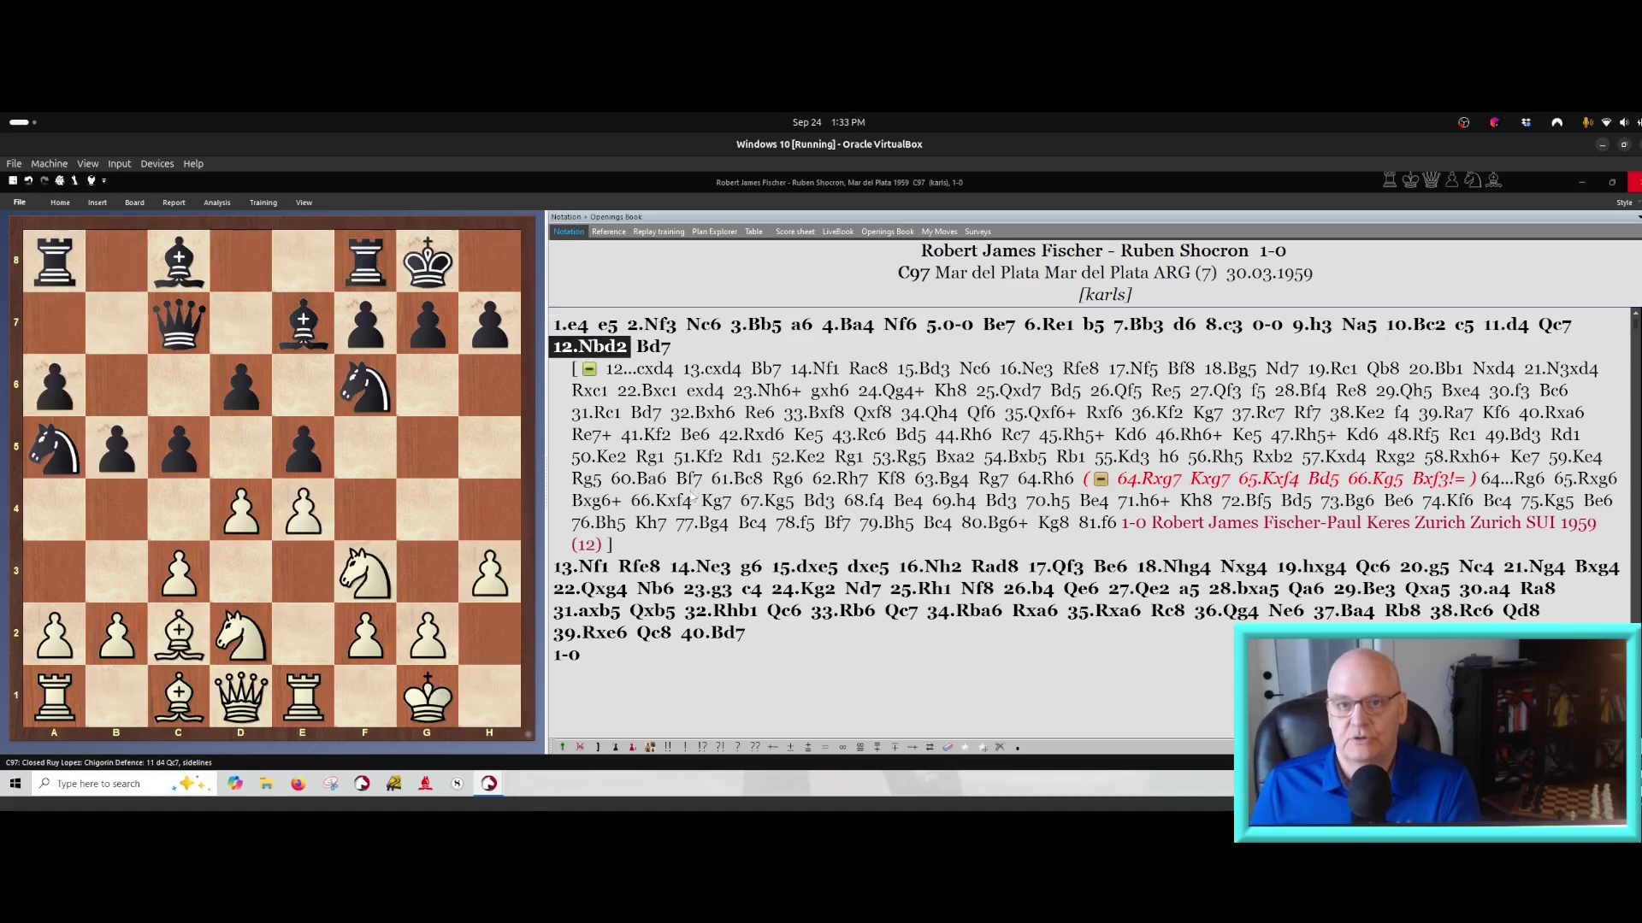
{"action": "left_click", "coordinate": [653, 347]}
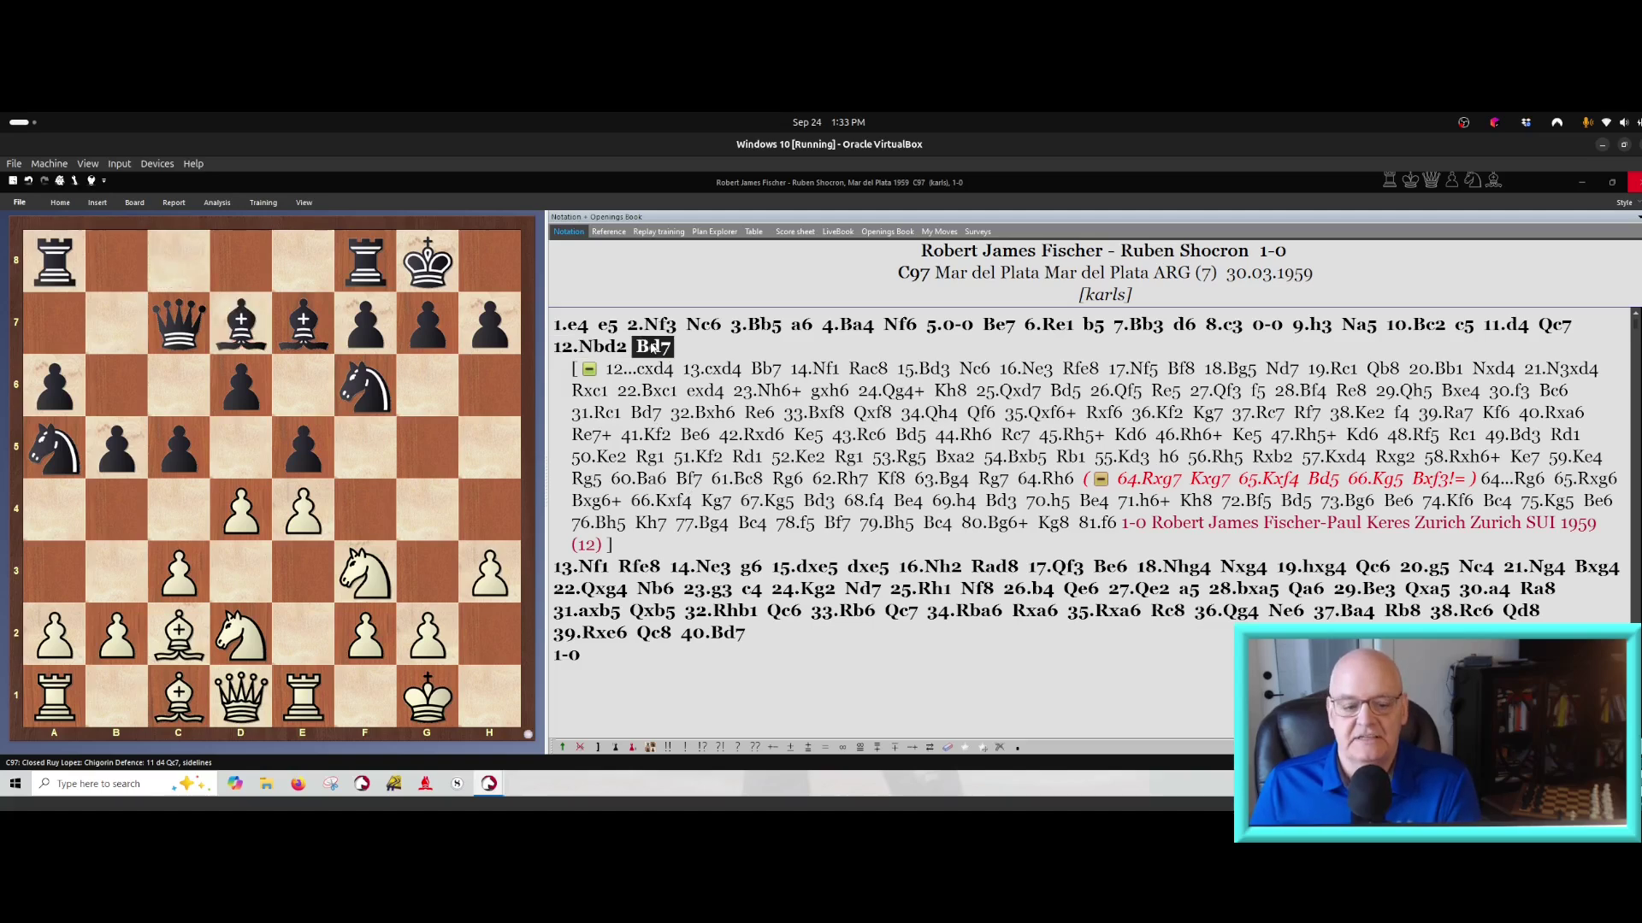
{"action": "left_click", "coordinate": [655, 371]}
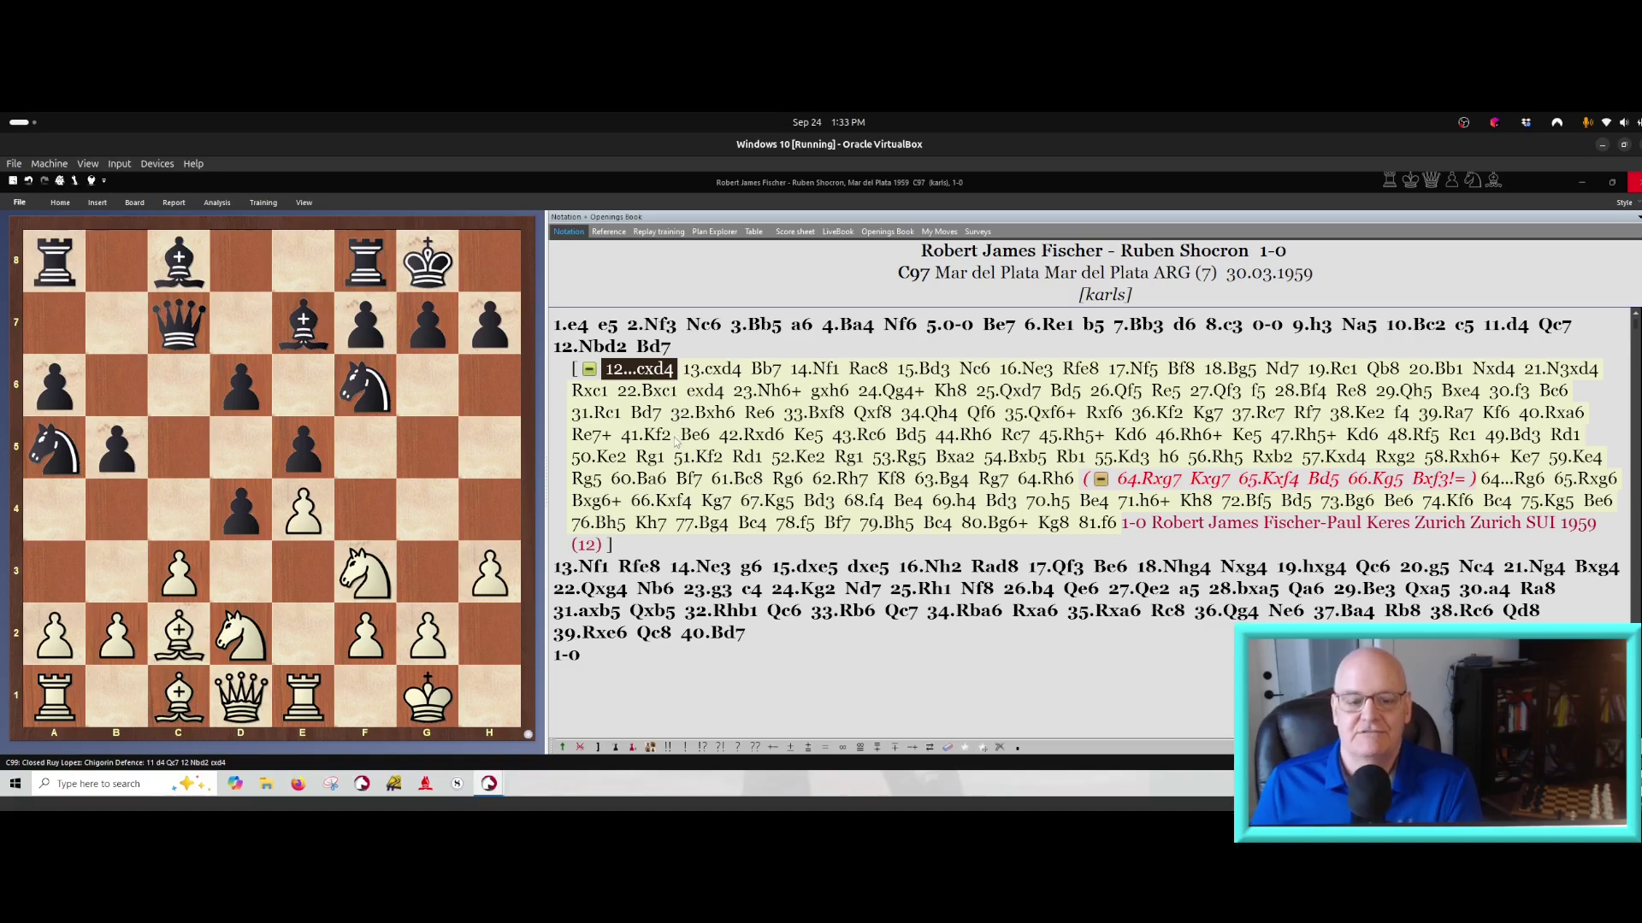
From the position after 12.Nbd2, look up the game's opening classification in the Mega Database 2024 opening key
{"action": "left_click", "coordinate": [598, 346]}
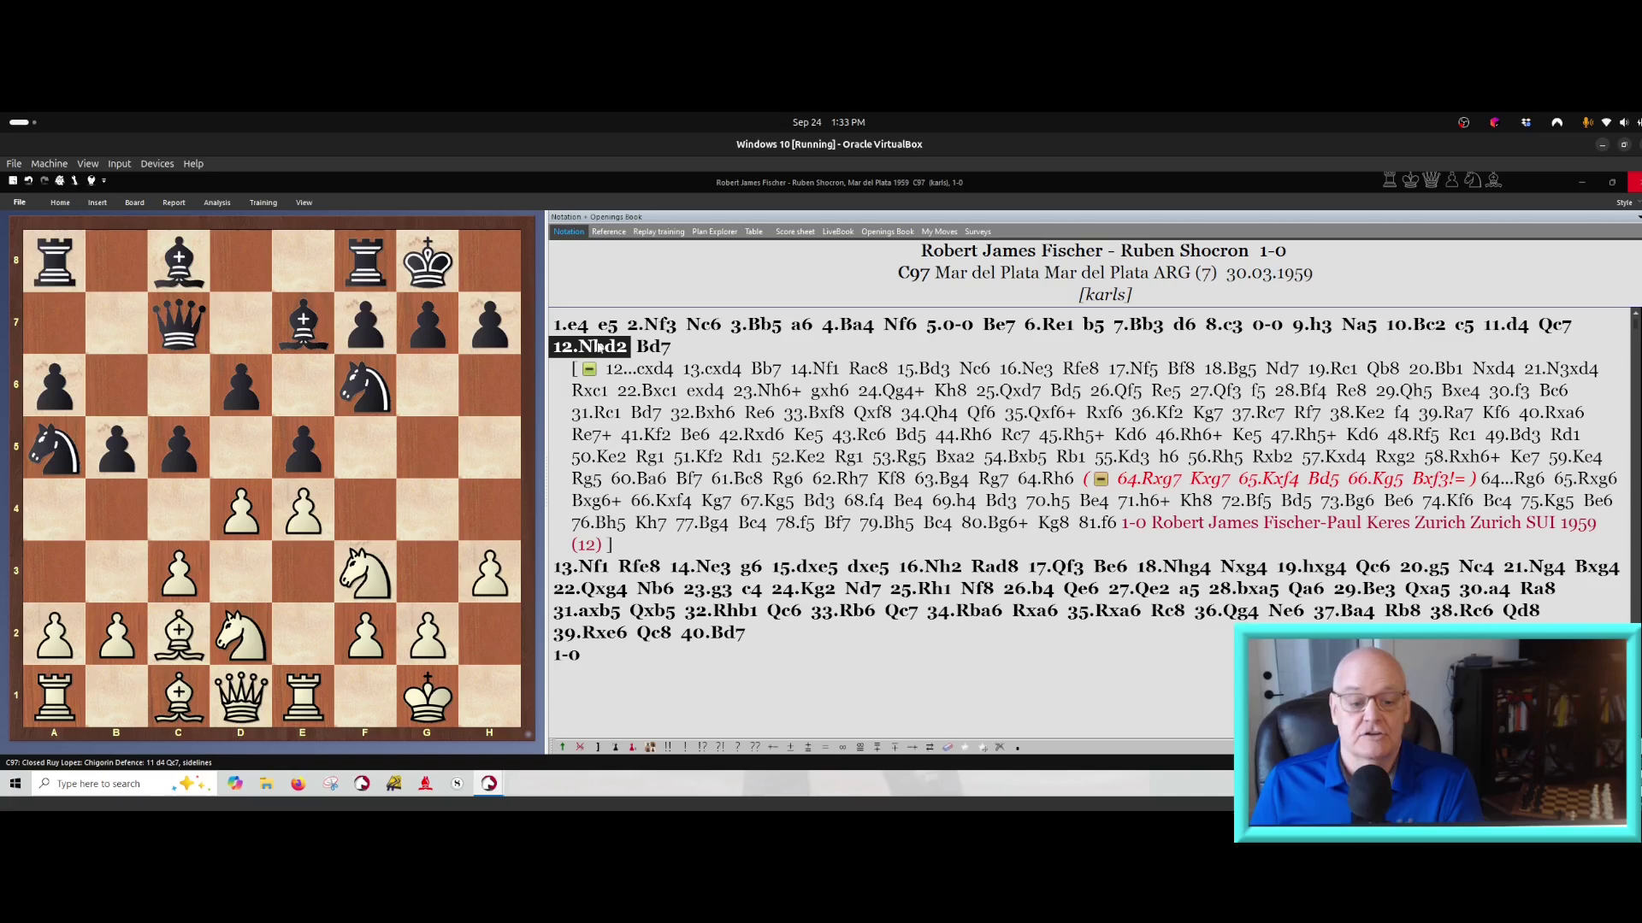
{"action": "left_click", "coordinate": [171, 203]}
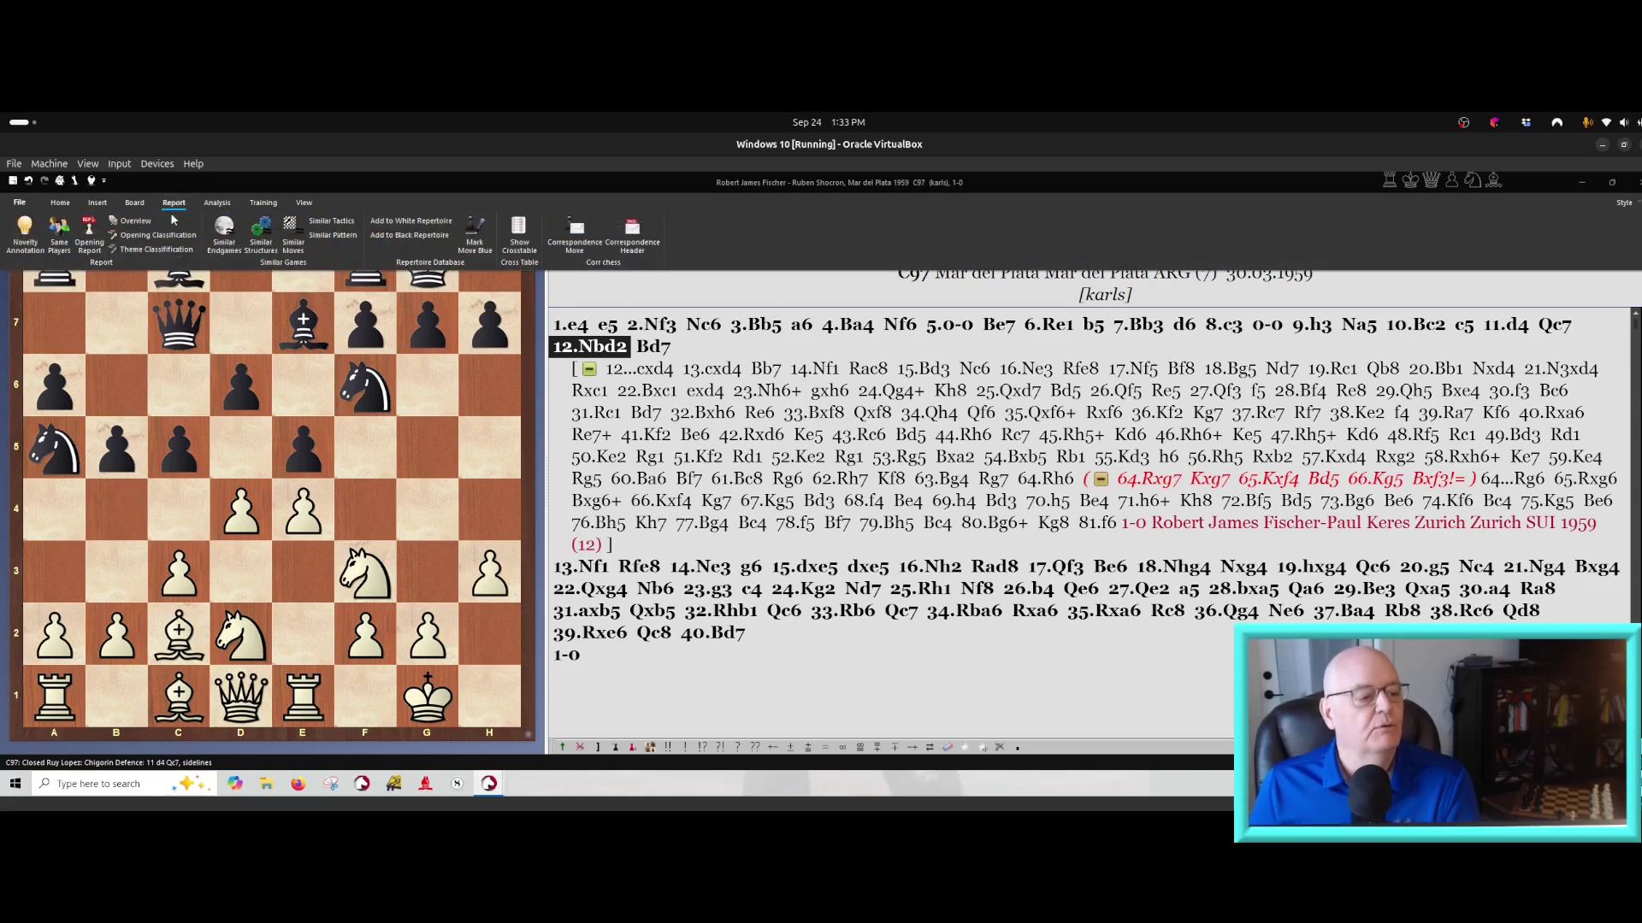
{"action": "left_click", "coordinate": [175, 242]}
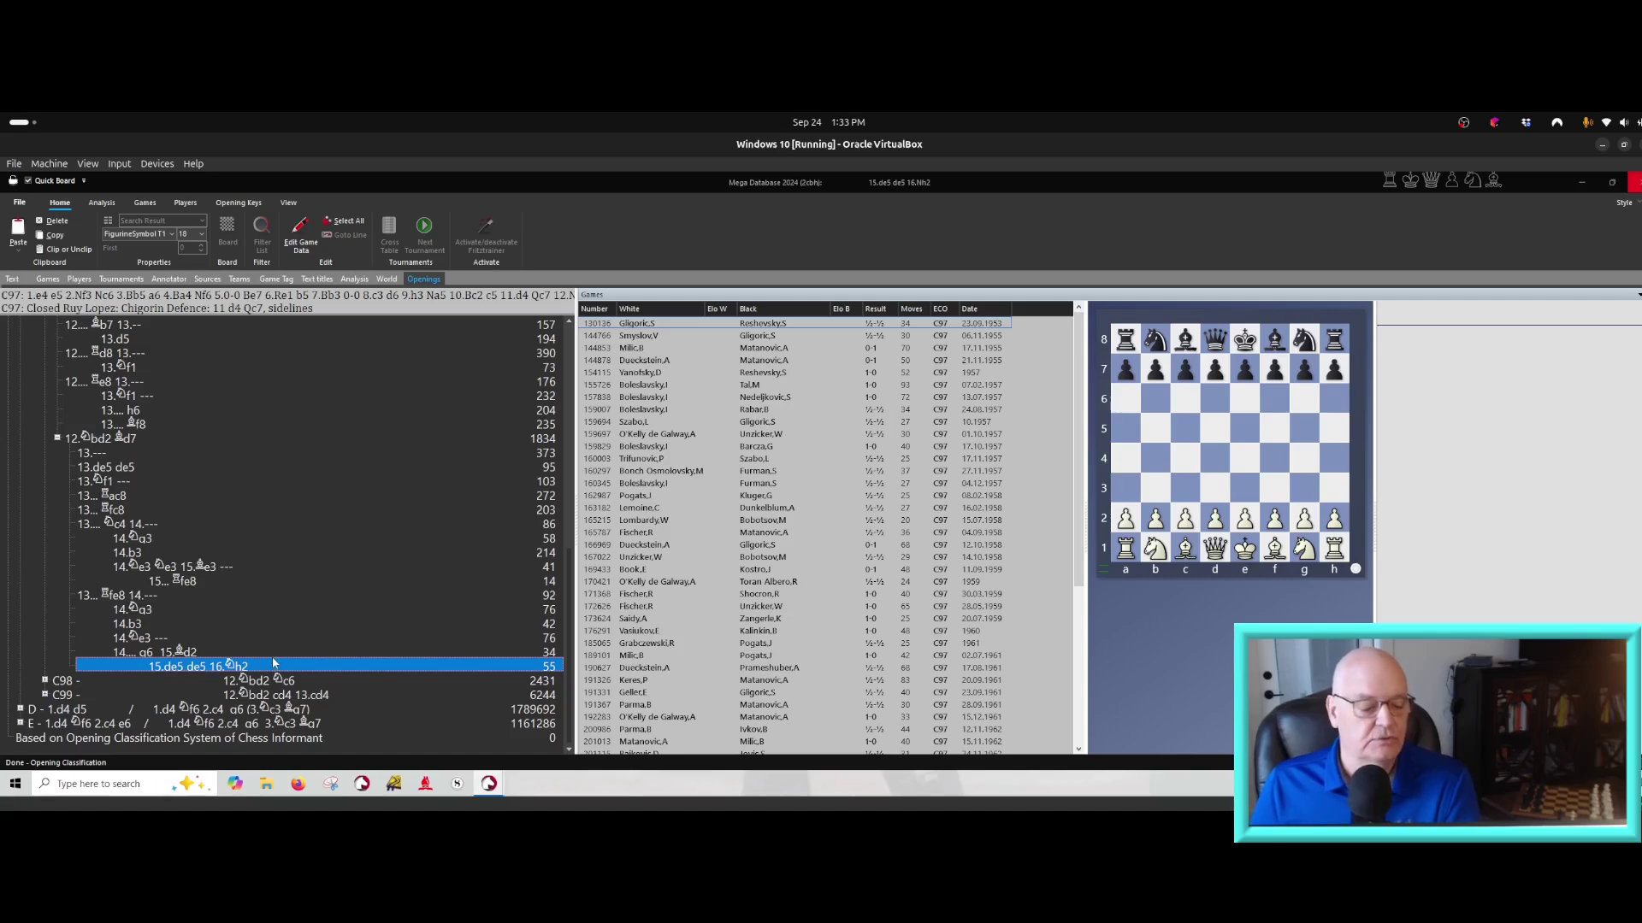
Show the classification position for the key 15.de5 de5 16.Nh2 and close it without changes
{"action": "right_click", "coordinate": [190, 667]}
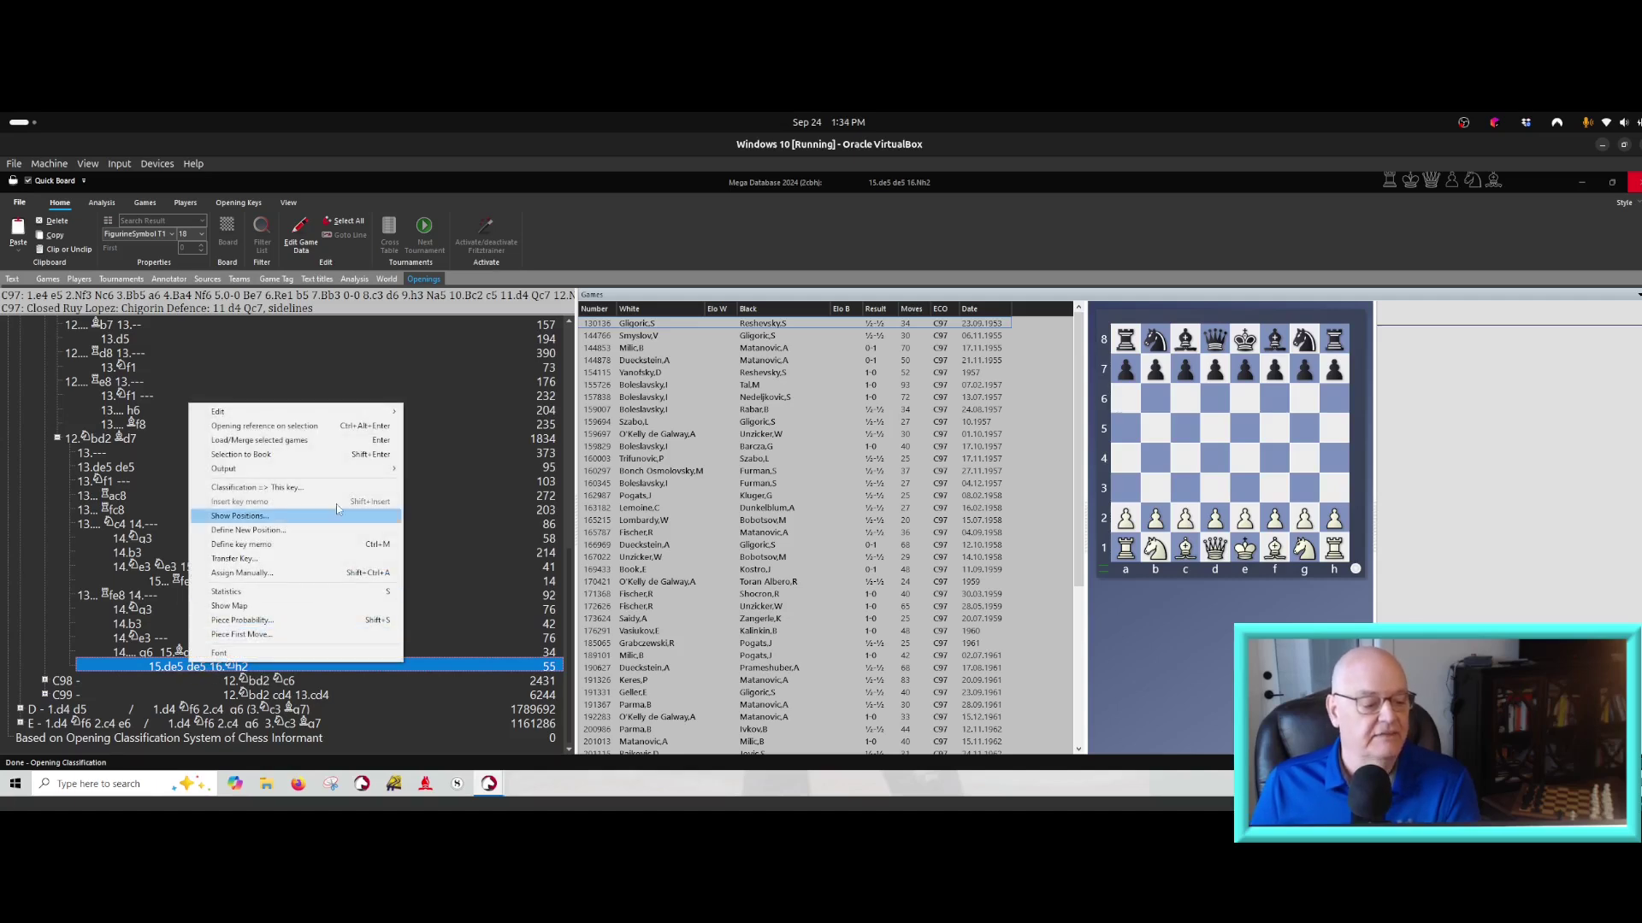
{"action": "left_click", "coordinate": [292, 517]}
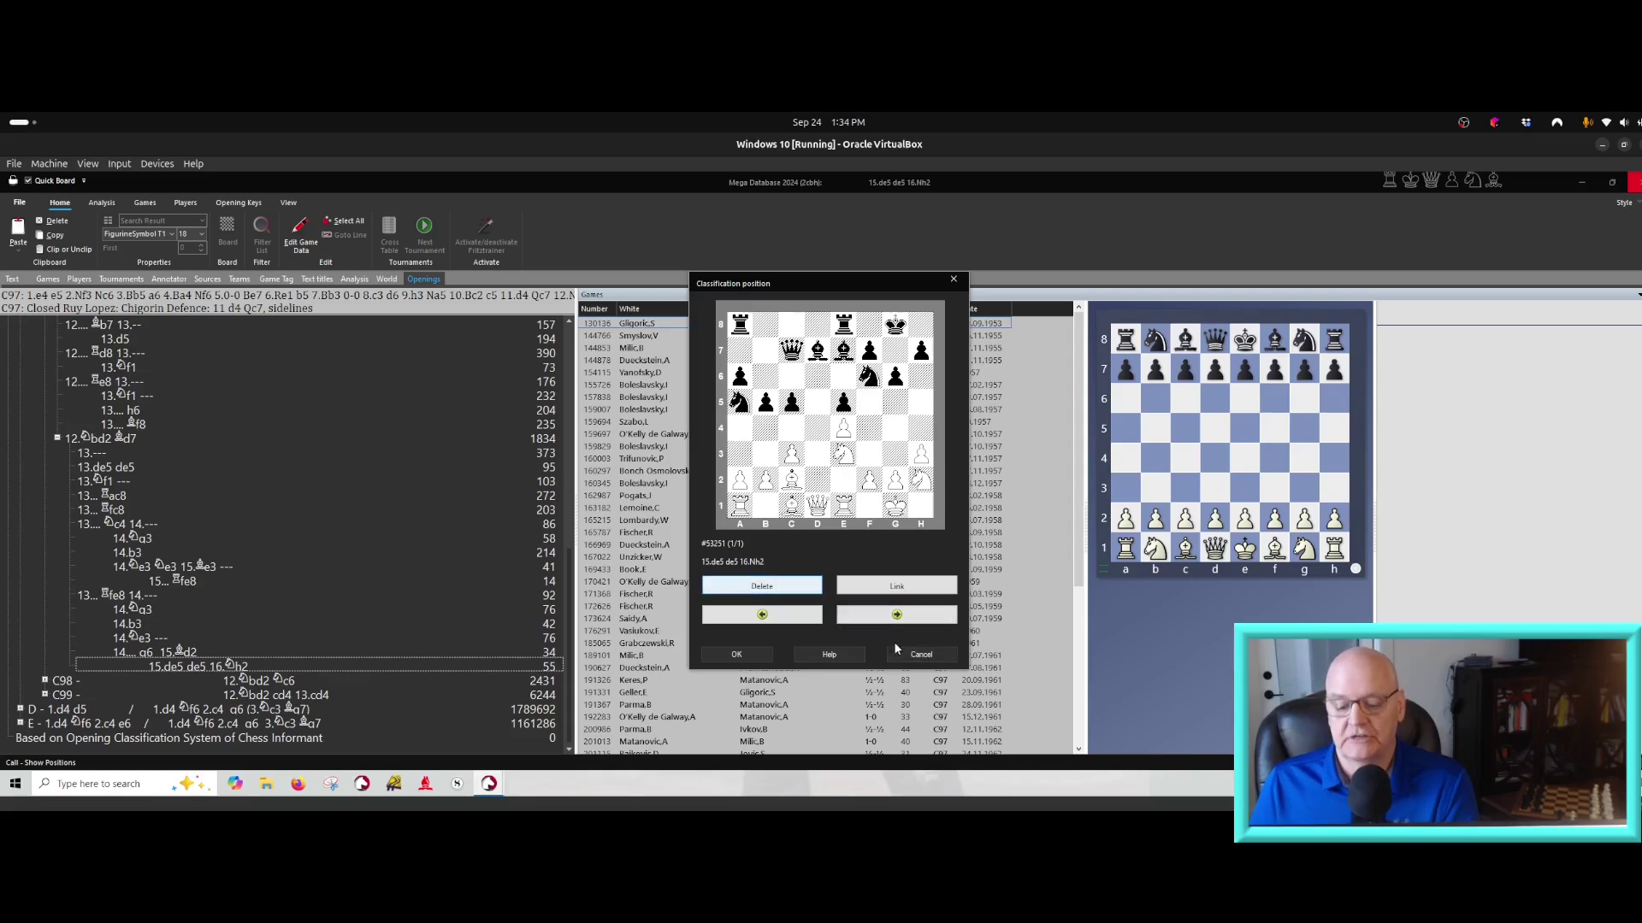
{"action": "left_click", "coordinate": [912, 654]}
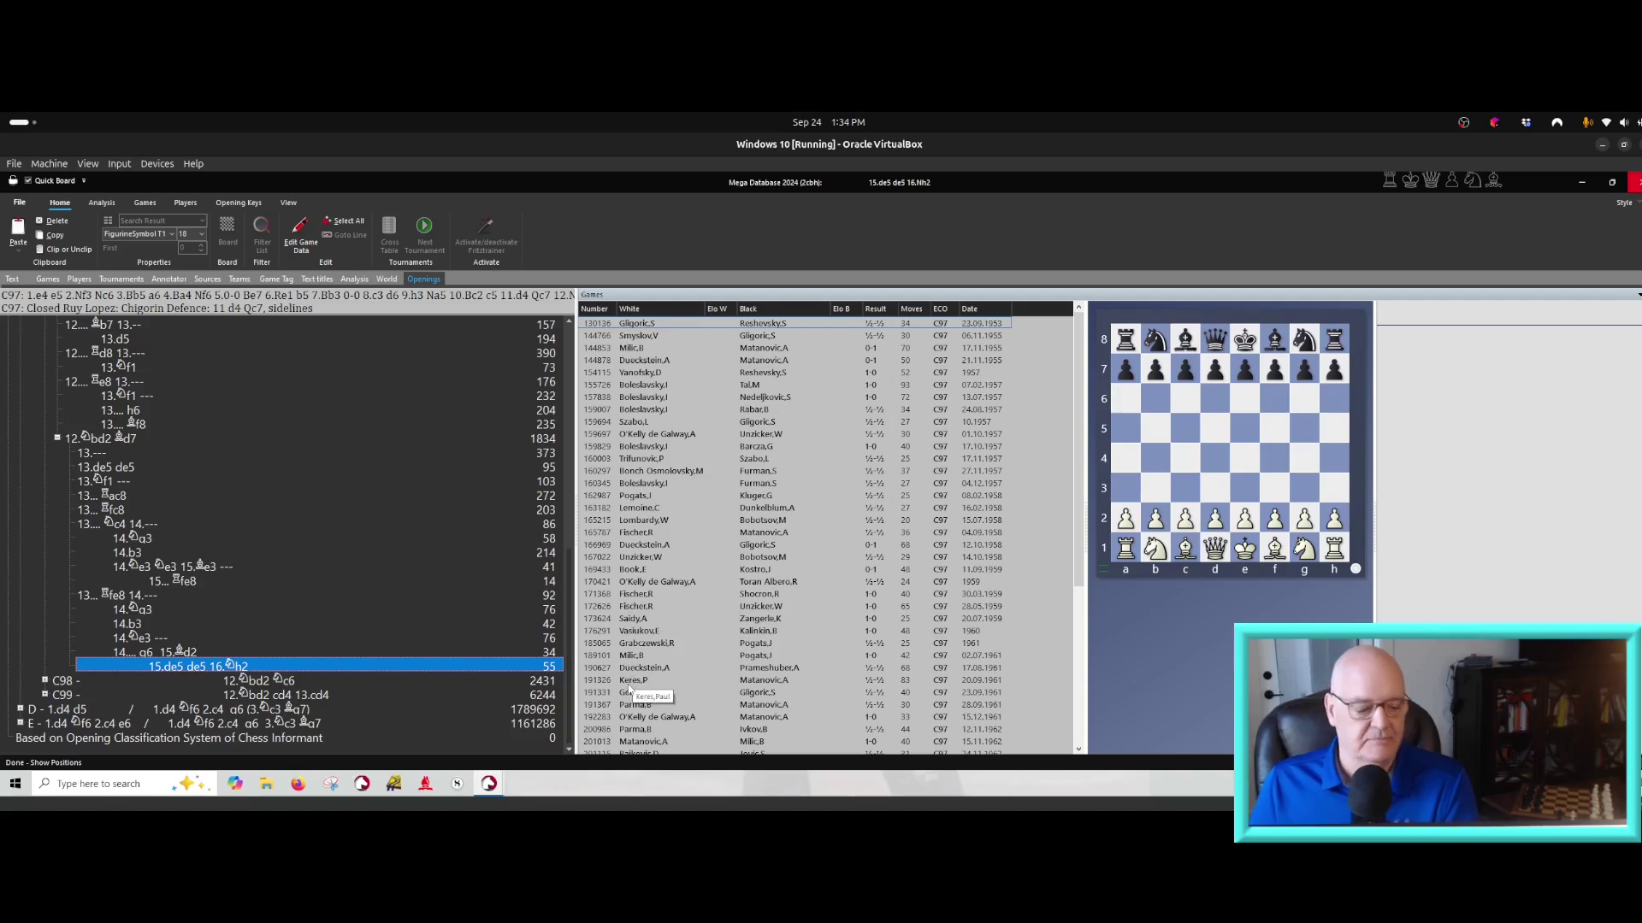
Preview the first four games listed under the key, from Gligoric–Reshevsky to Dueckstein–Matanovic
{"action": "left_click", "coordinate": [648, 325]}
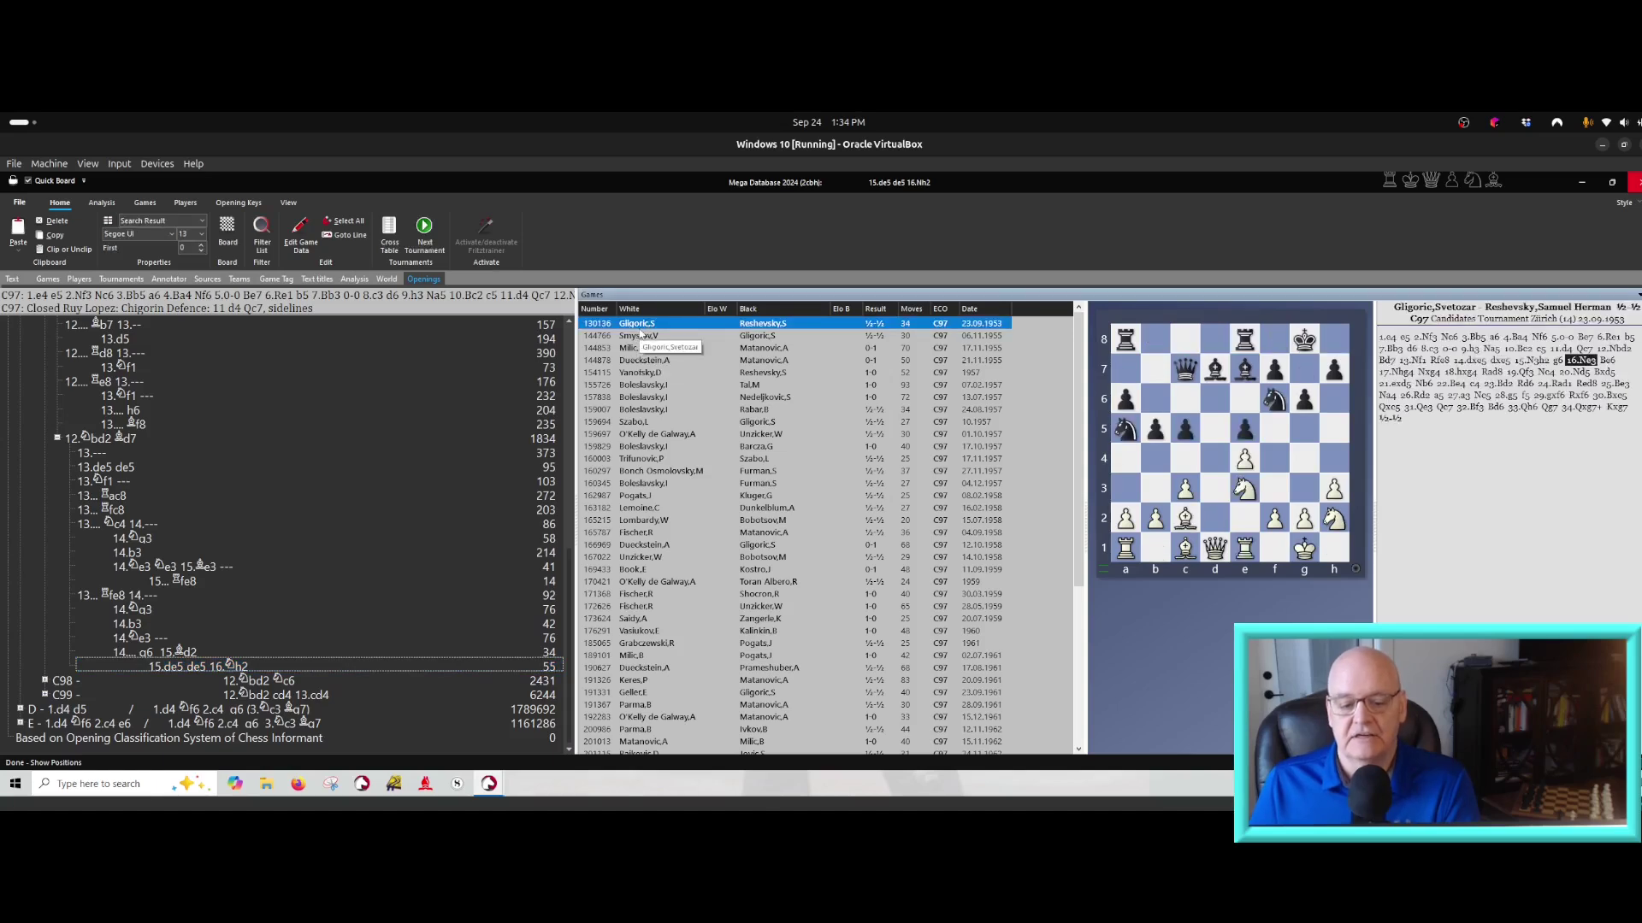
{"action": "key", "text": "Down"}
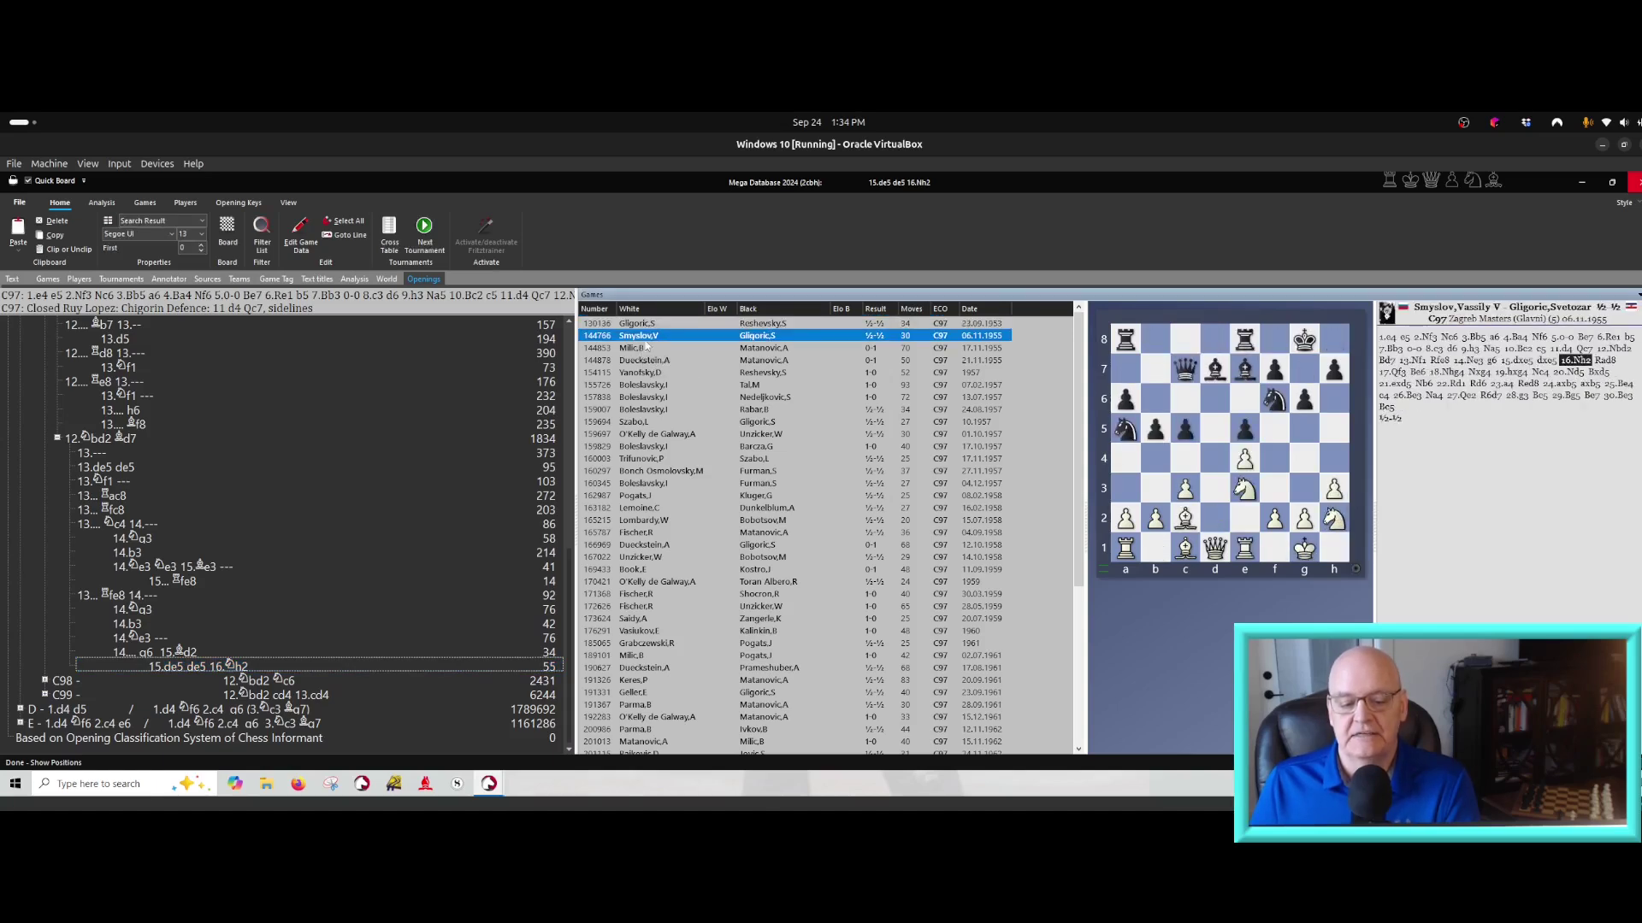
{"action": "left_click", "coordinate": [640, 349]}
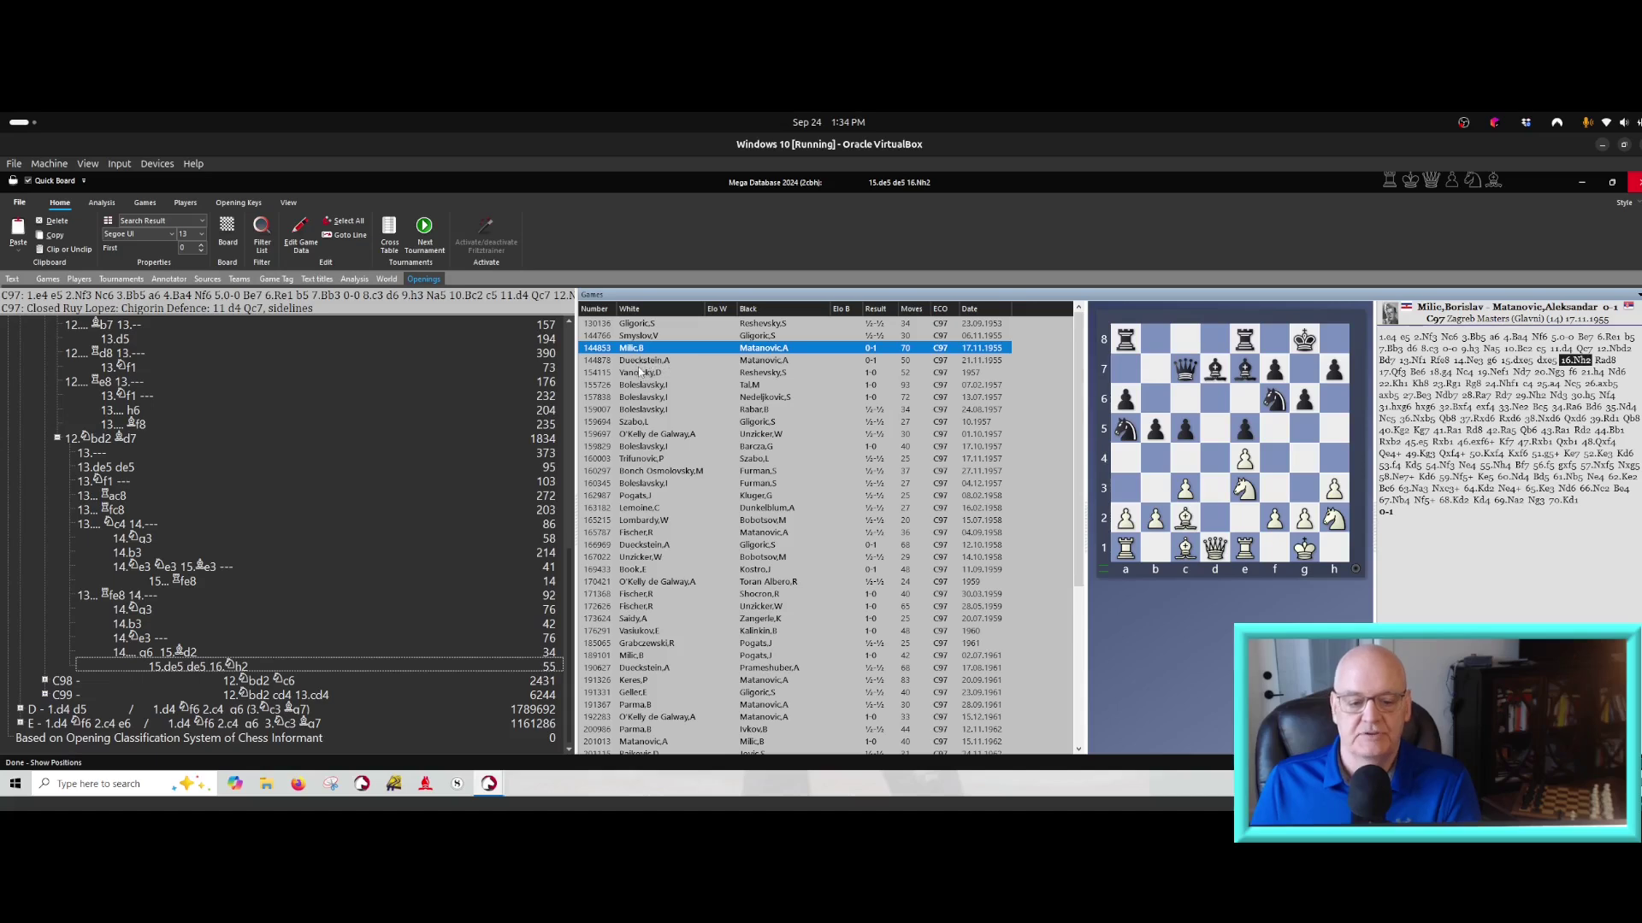
{"action": "left_click", "coordinate": [638, 363]}
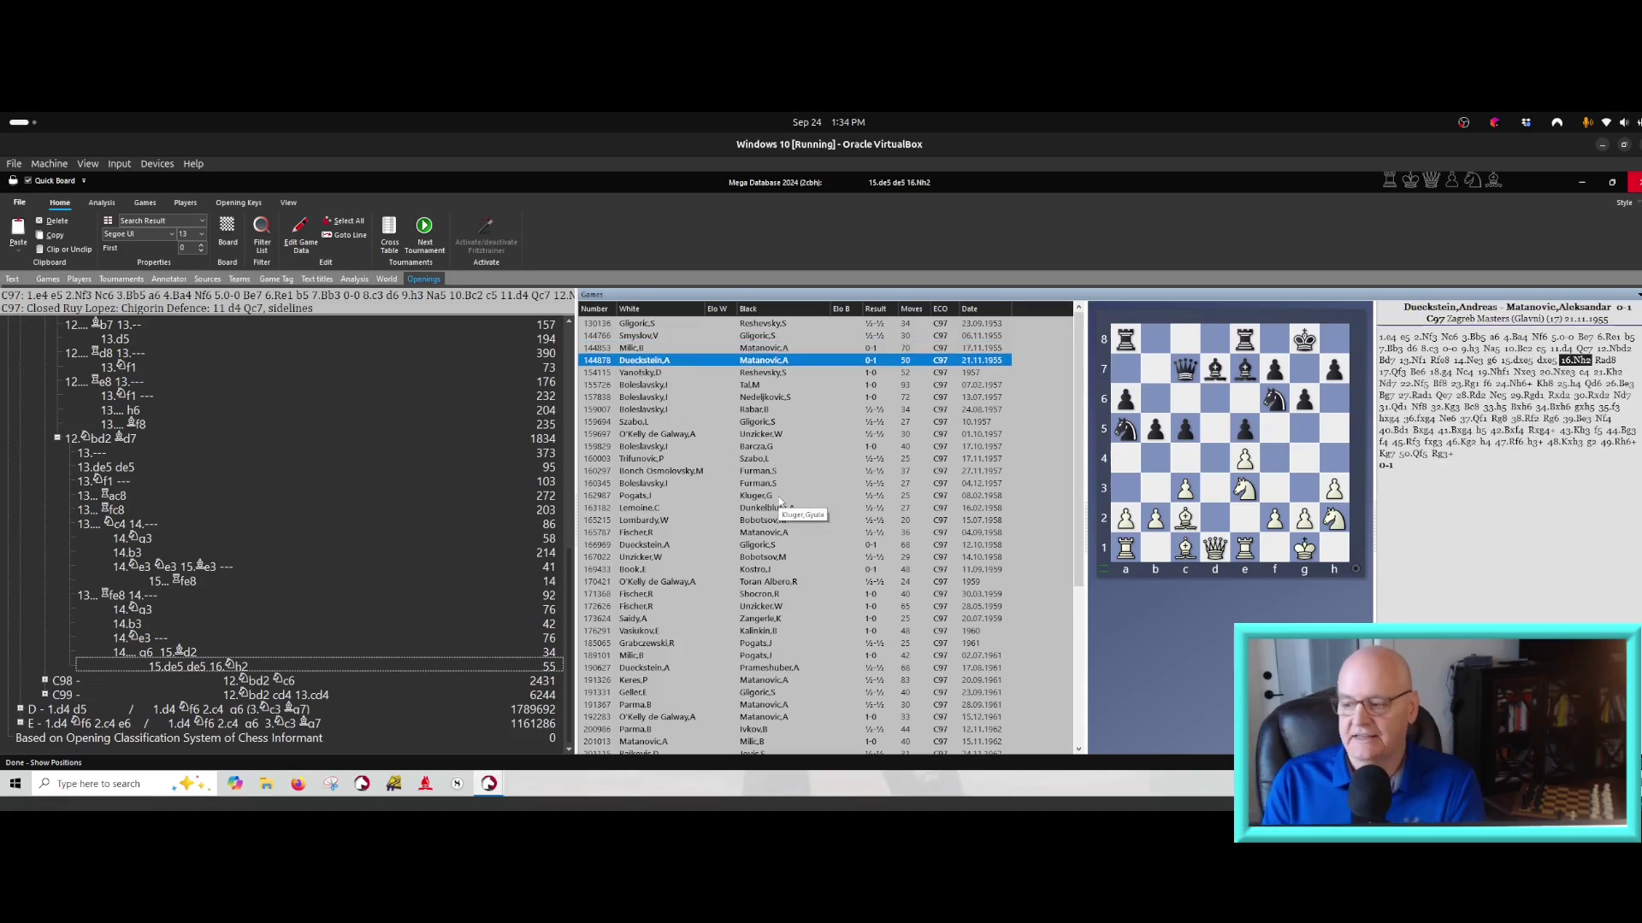
Play through the Dueckstein–Matanovic game in the preview from 16.Nh2 to White's 20th move
{"action": "key", "text": "Right"}
{"action": "key", "text": "Right"}
{"action": "key", "text": "Right"}
{"action": "key", "text": "Right"}
{"action": "key", "text": "Right"}
{"action": "key", "text": "Right"}
{"action": "key", "text": "Right"}
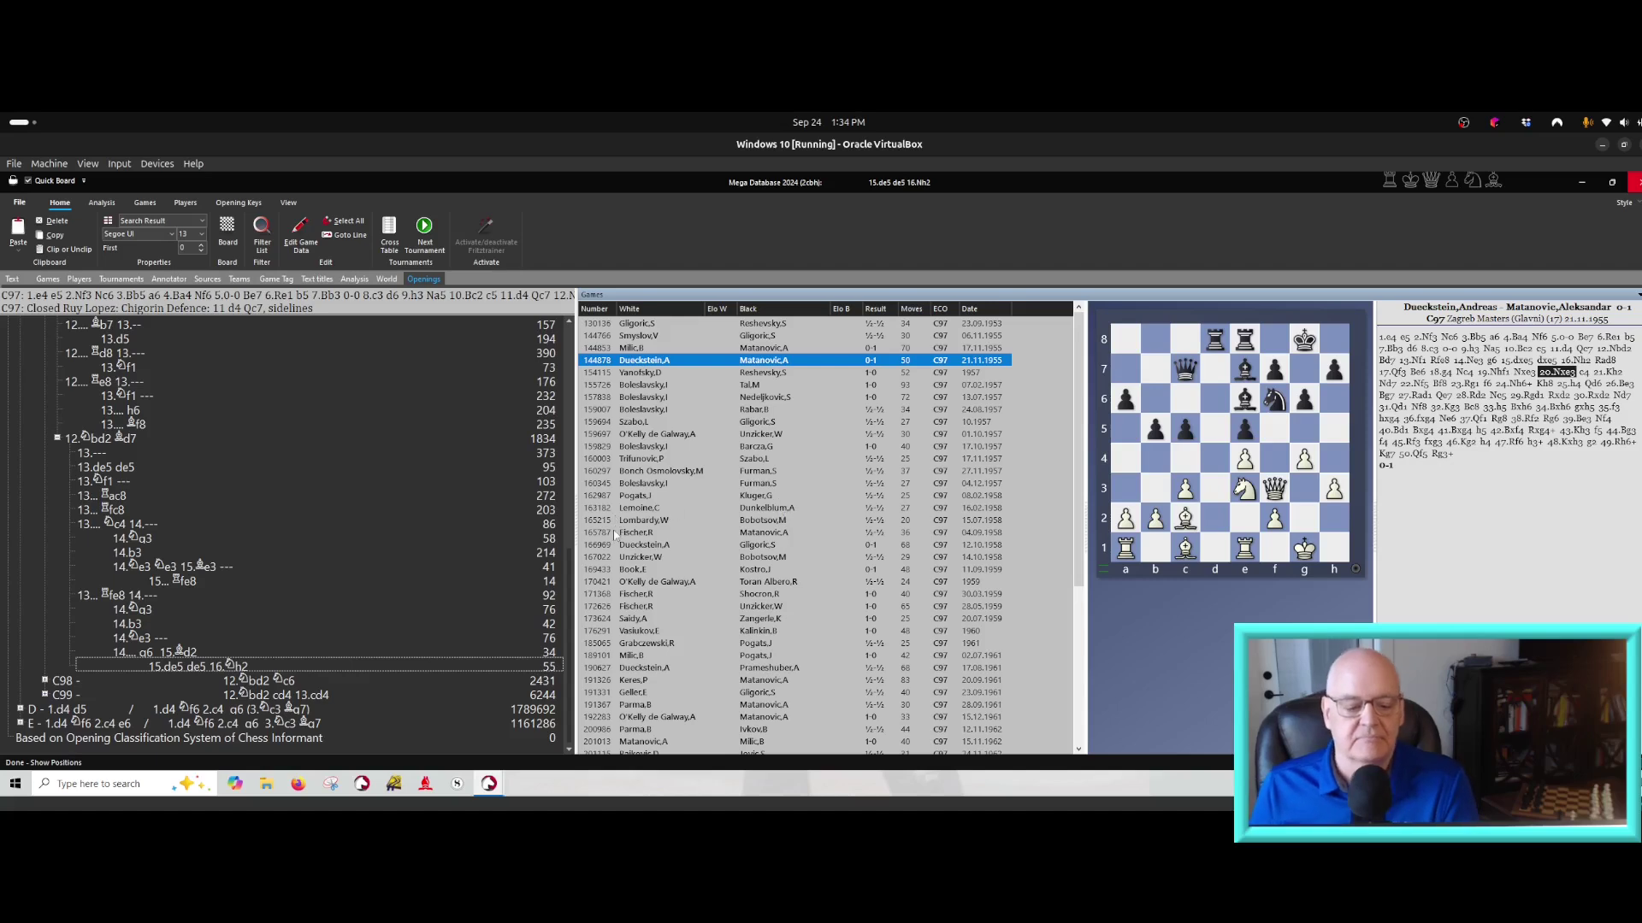
Open the annotated Fischer–Shocron game from the key's game list and step forward to 18.Nhg4
{"action": "left_click", "coordinate": [643, 595]}
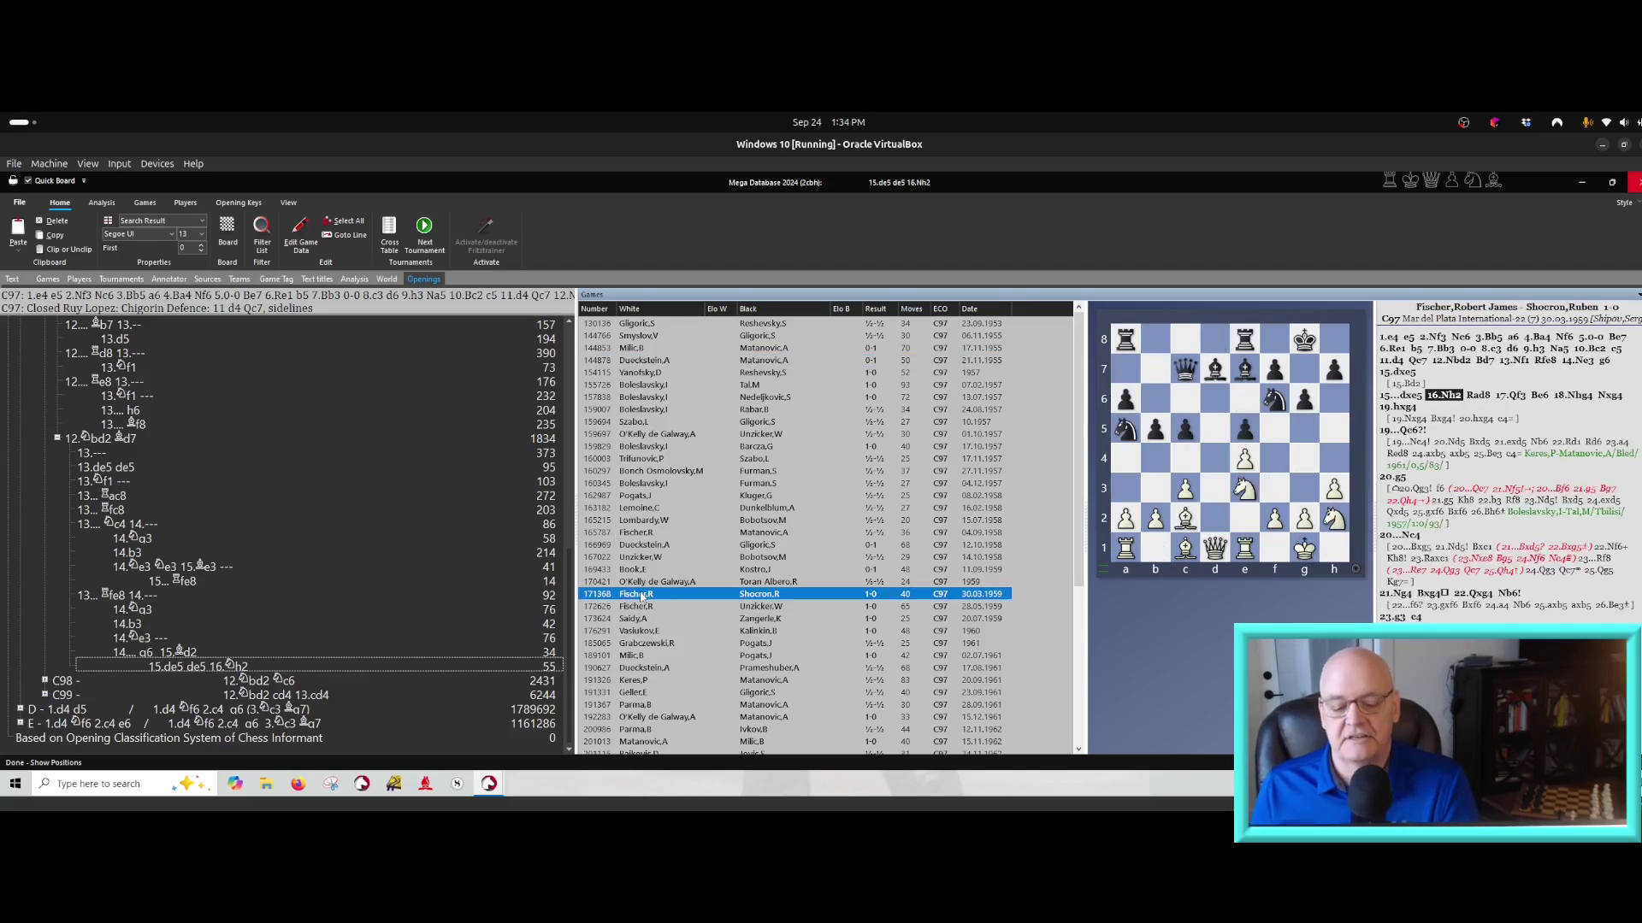
{"action": "double_click", "coordinate": [697, 596]}
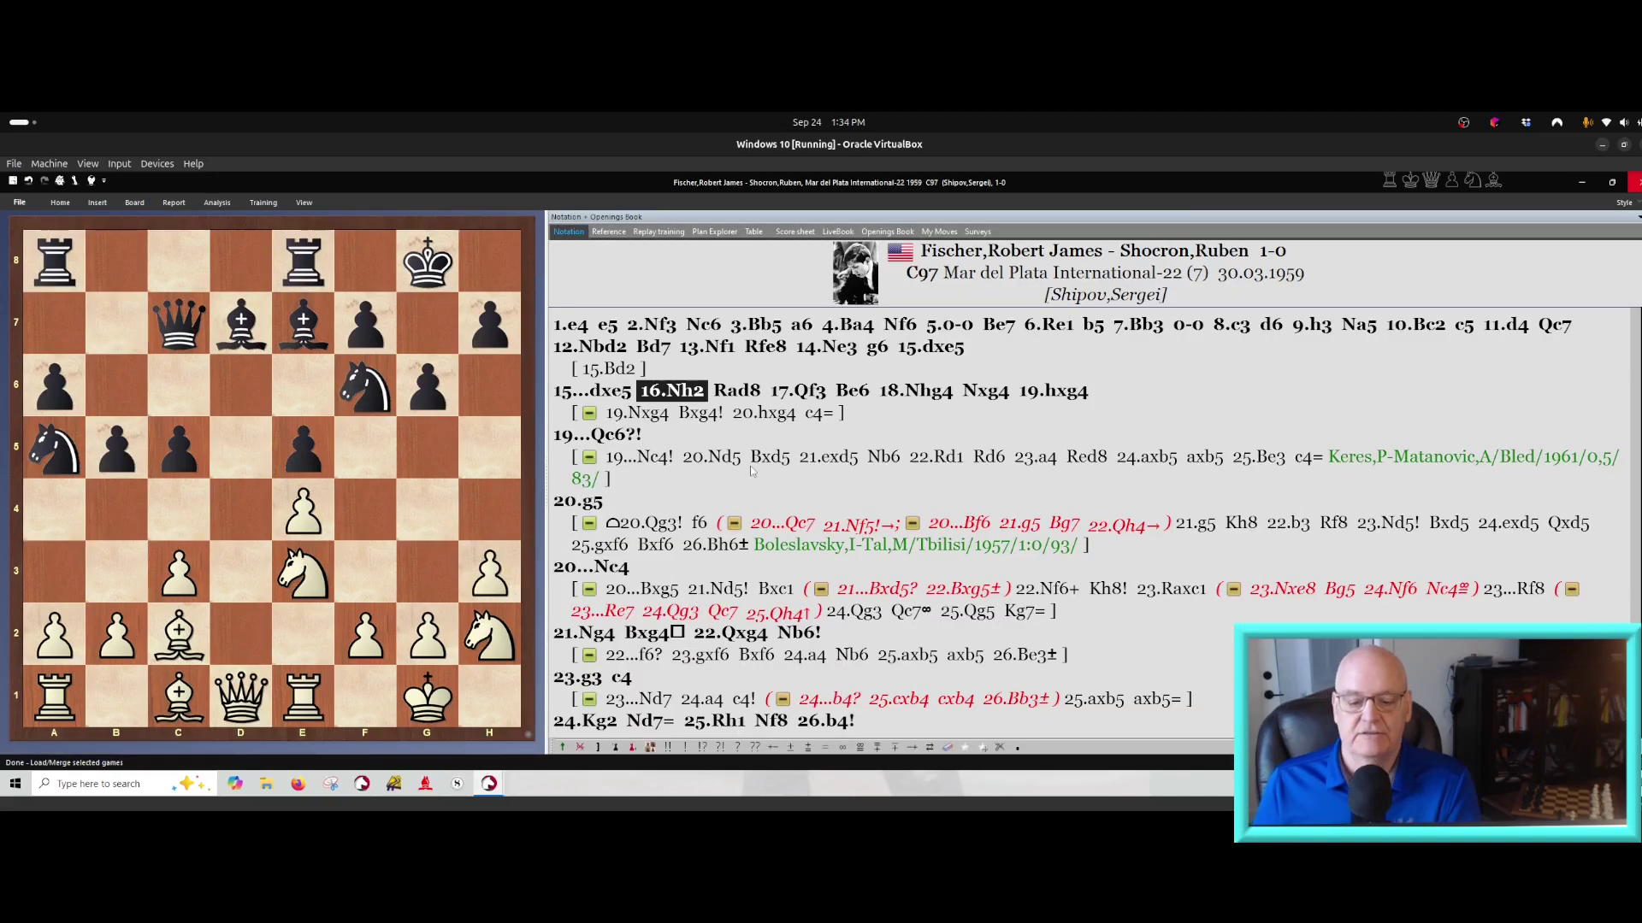
{"action": "key", "text": "Right"}
{"action": "key", "text": "Right"}
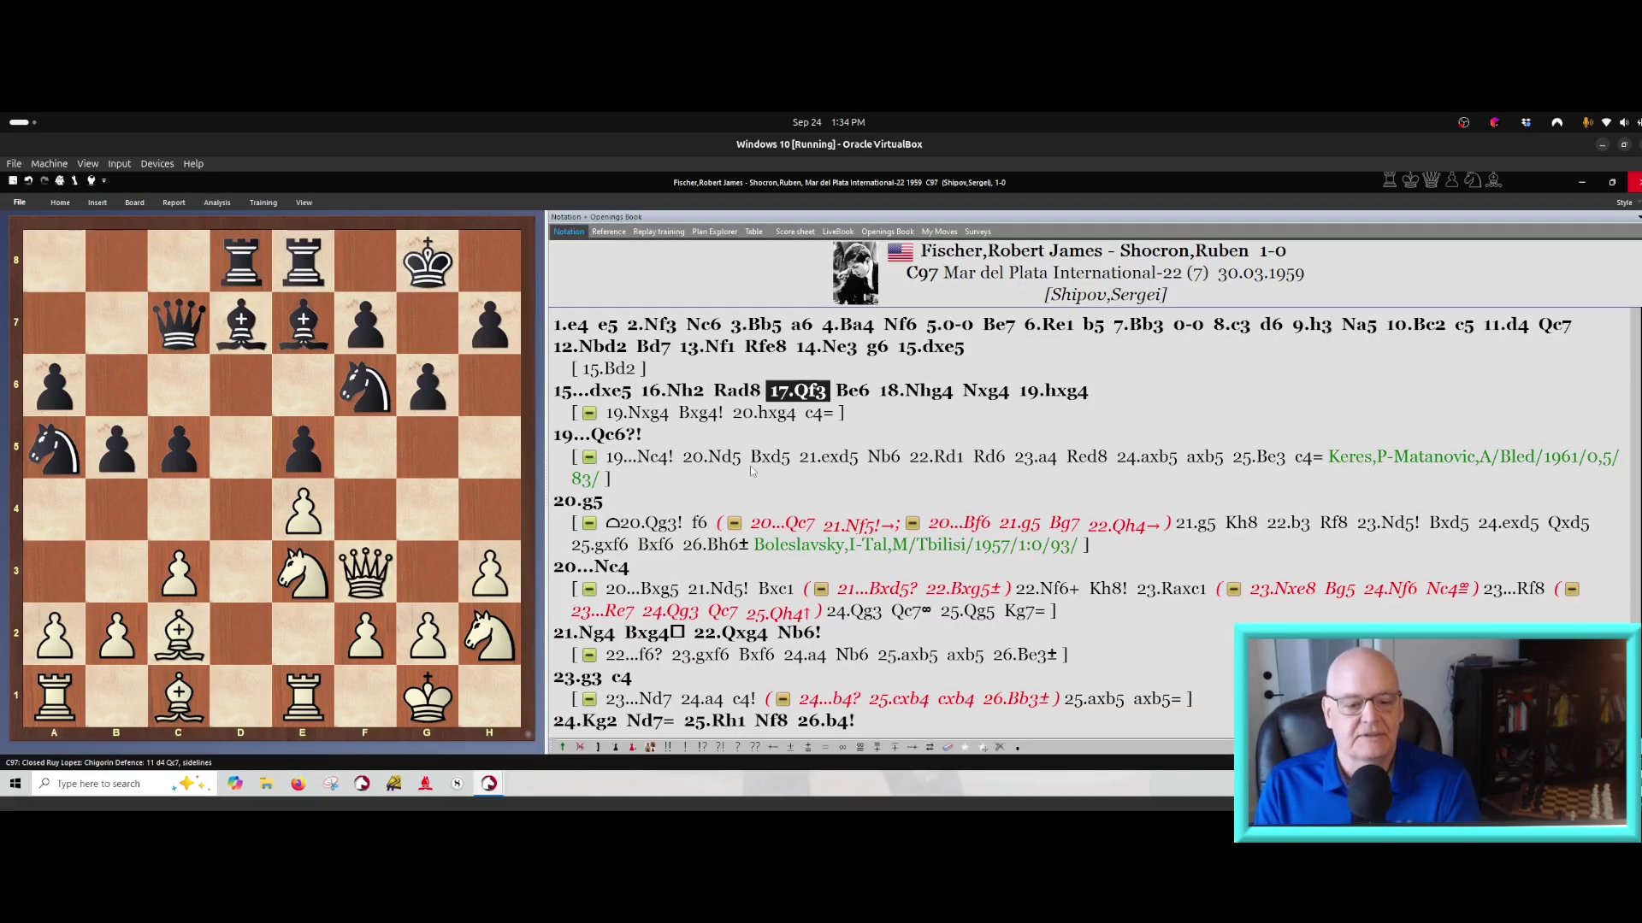
{"action": "key", "text": "Right"}
{"action": "key", "text": "Right"}
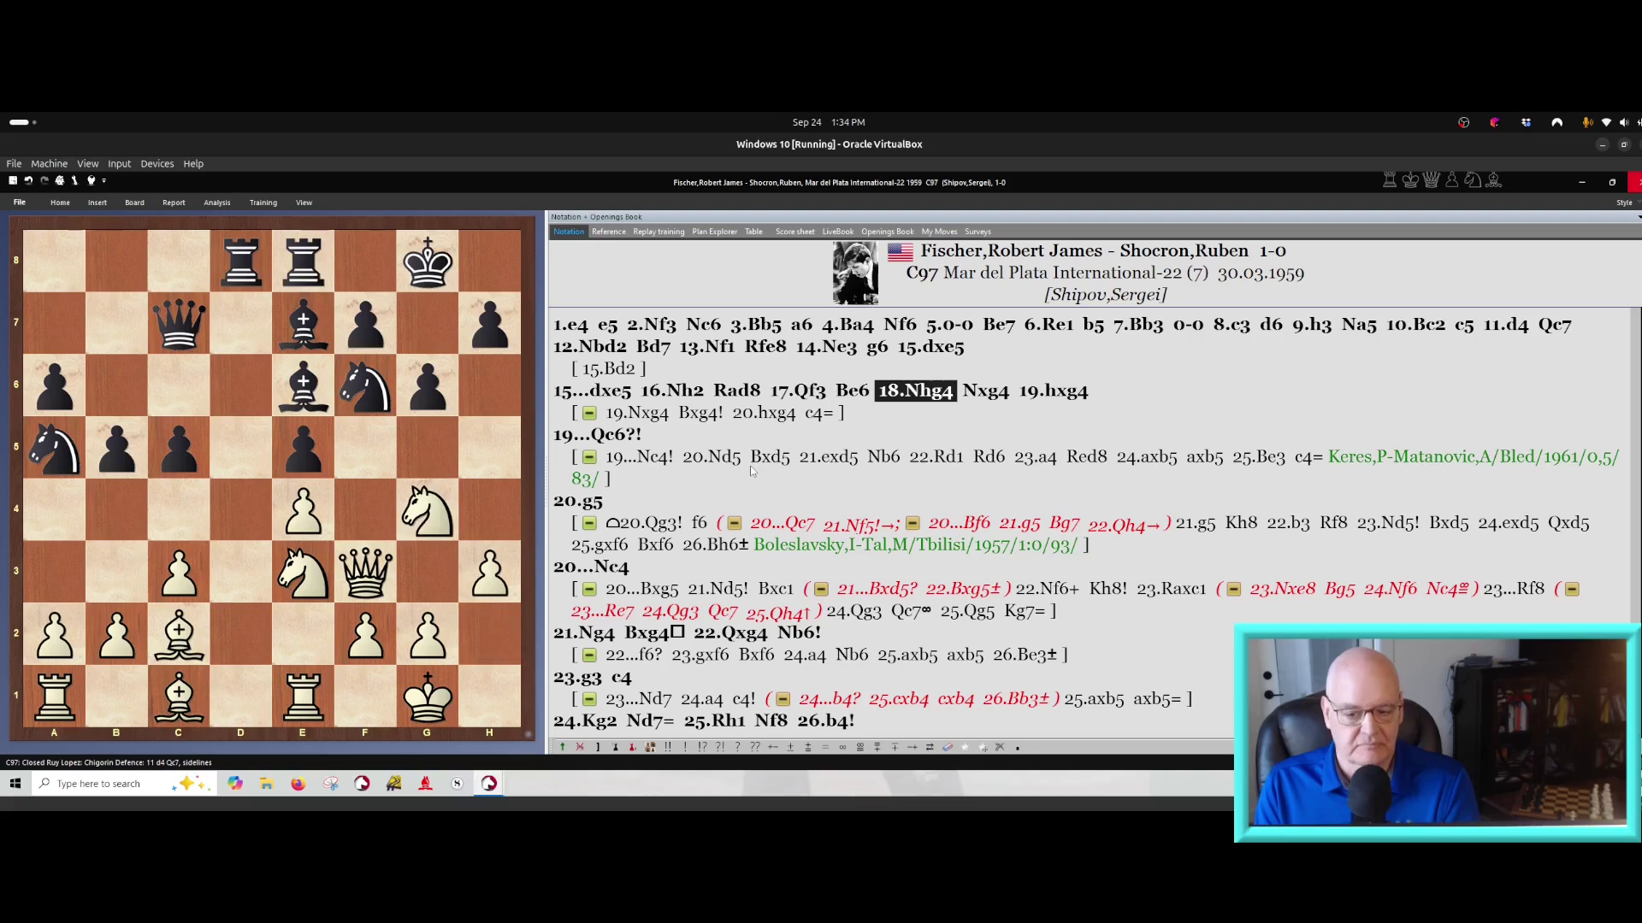
Continue along the main line to 20.g5, bypassing the annotated variations, and close the game
{"action": "key", "text": "Right"}
{"action": "key", "text": "Right"}
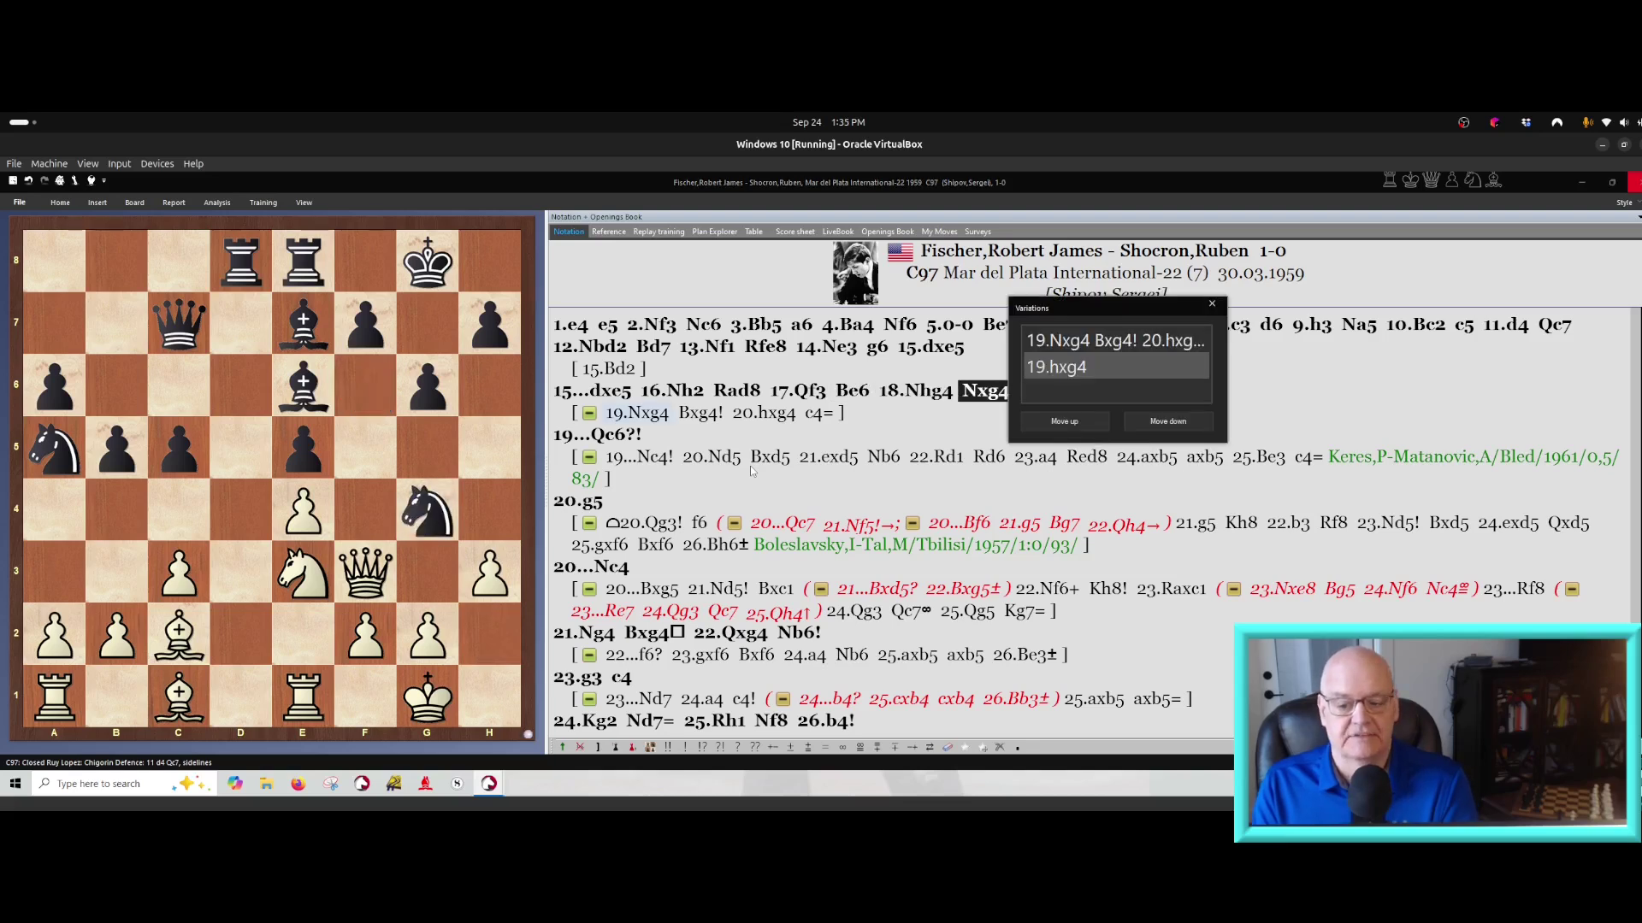
{"action": "key", "text": "Return"}
{"action": "key", "text": "Right"}
{"action": "key", "text": "Return"}
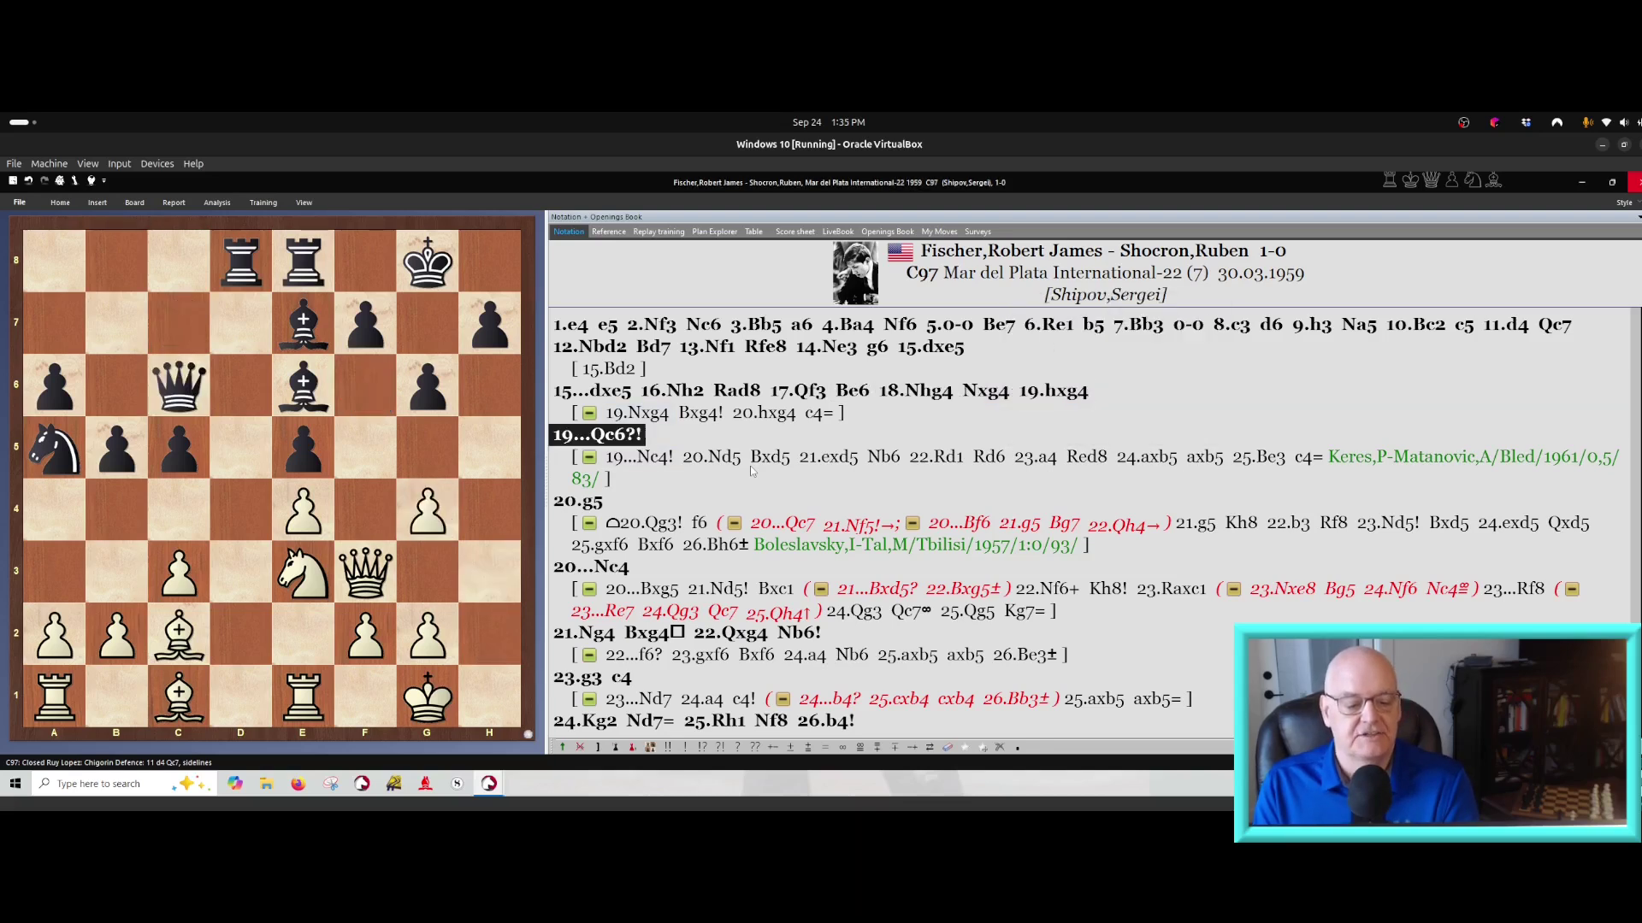
{"action": "key", "text": "Right"}
{"action": "key", "text": "Return"}
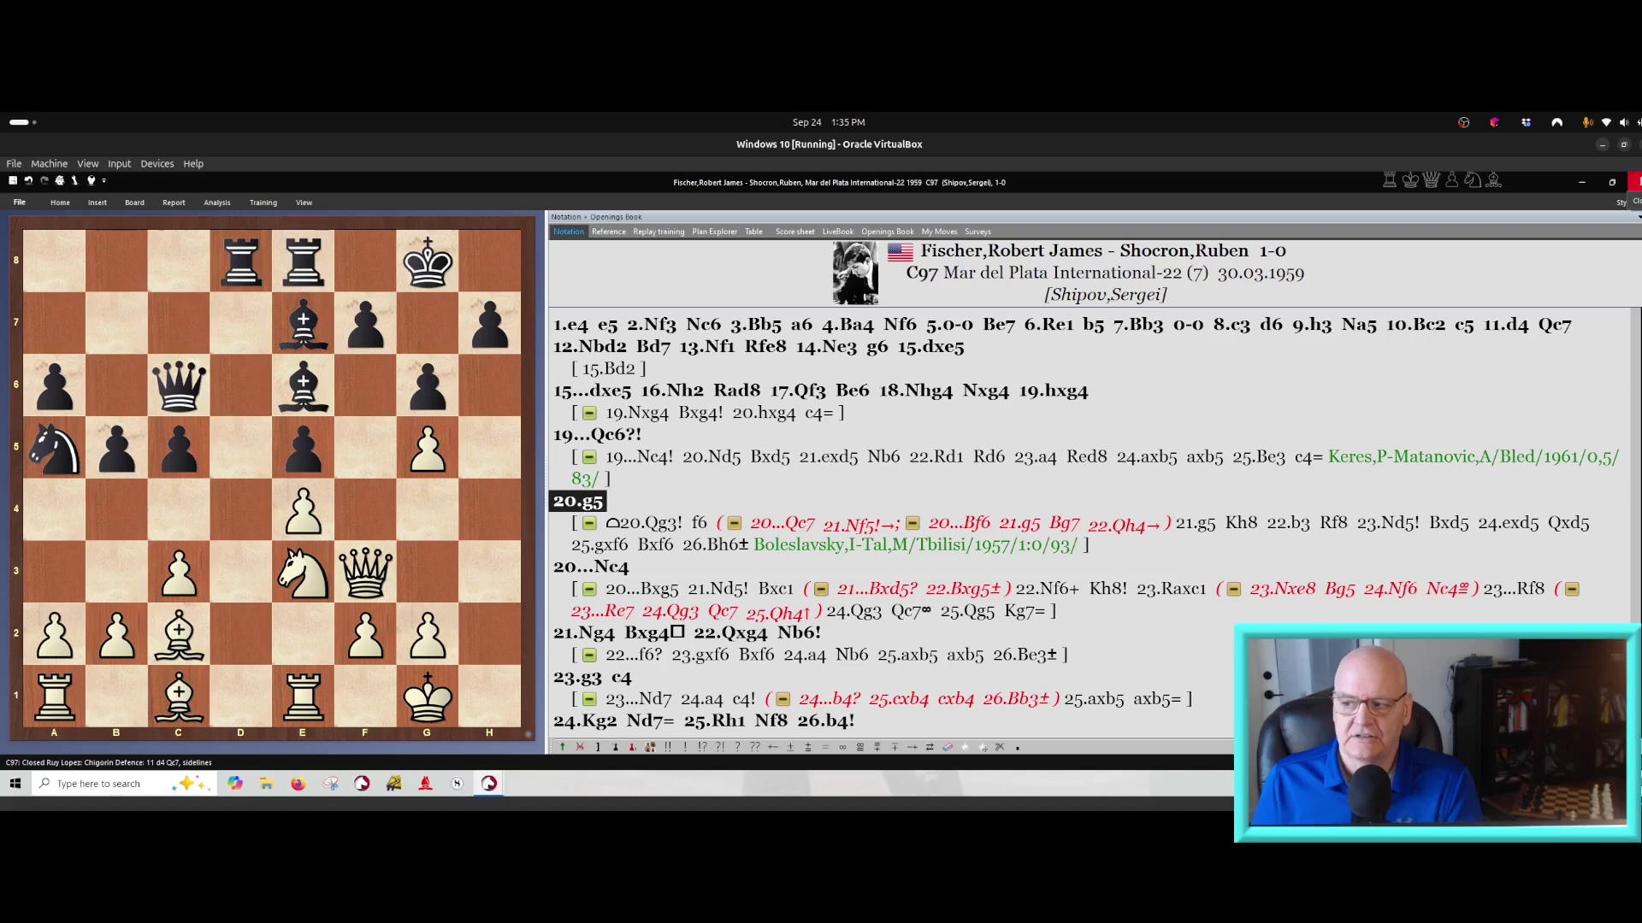
{"action": "left_click", "coordinate": [1635, 182]}
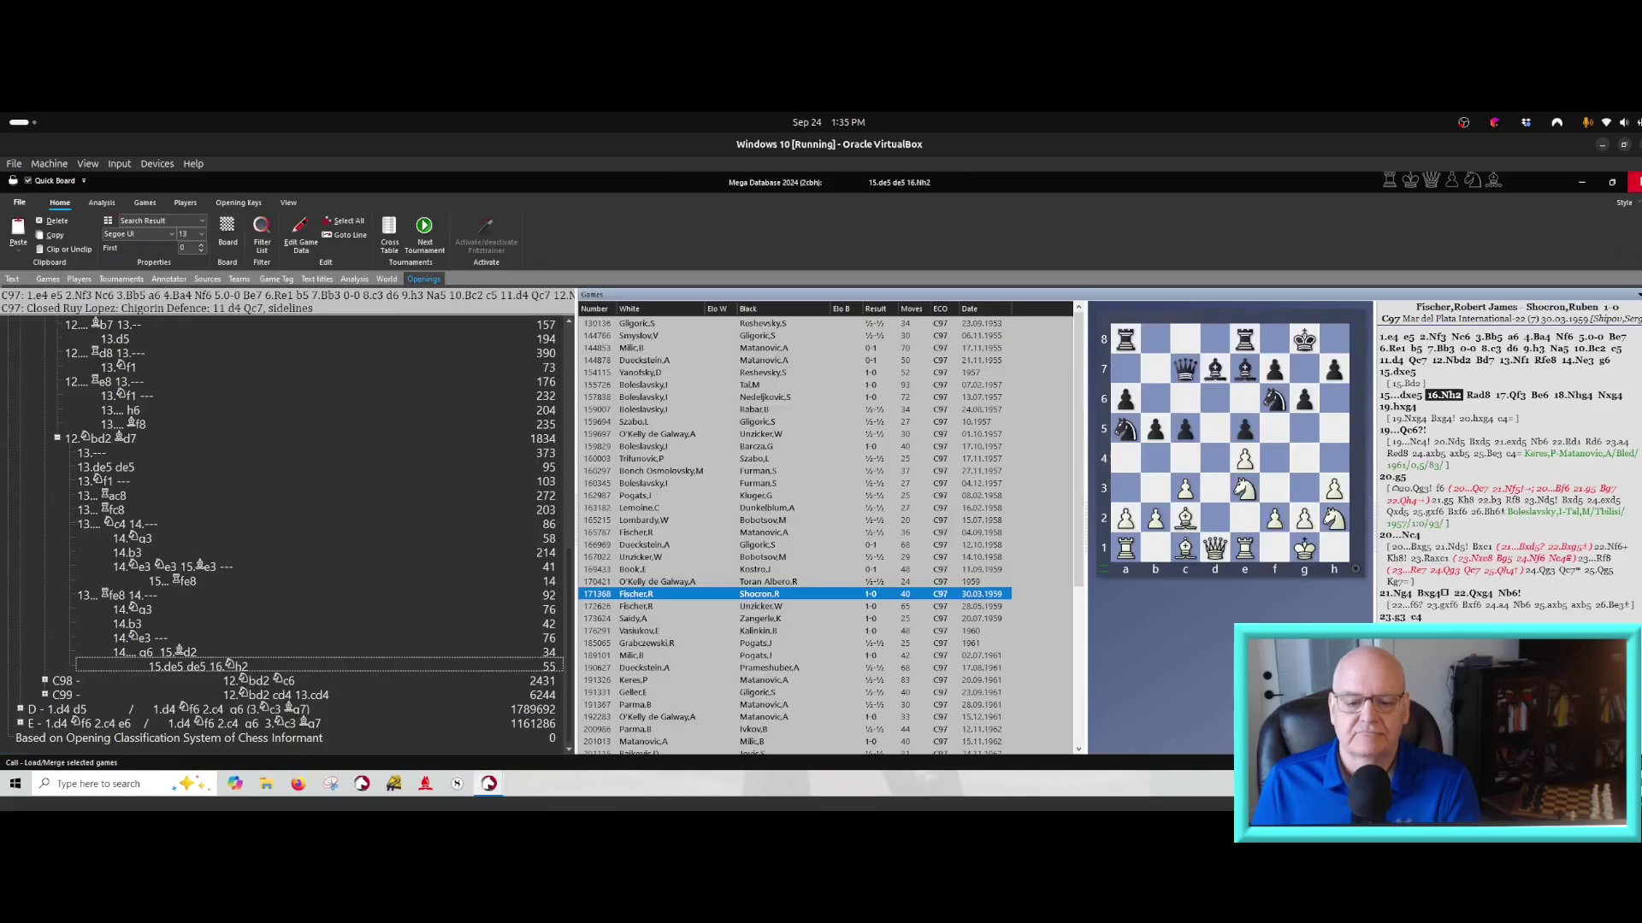
Select all games listed under the key and load the selection into an openings book
{"action": "left_click", "coordinate": [616, 325]}
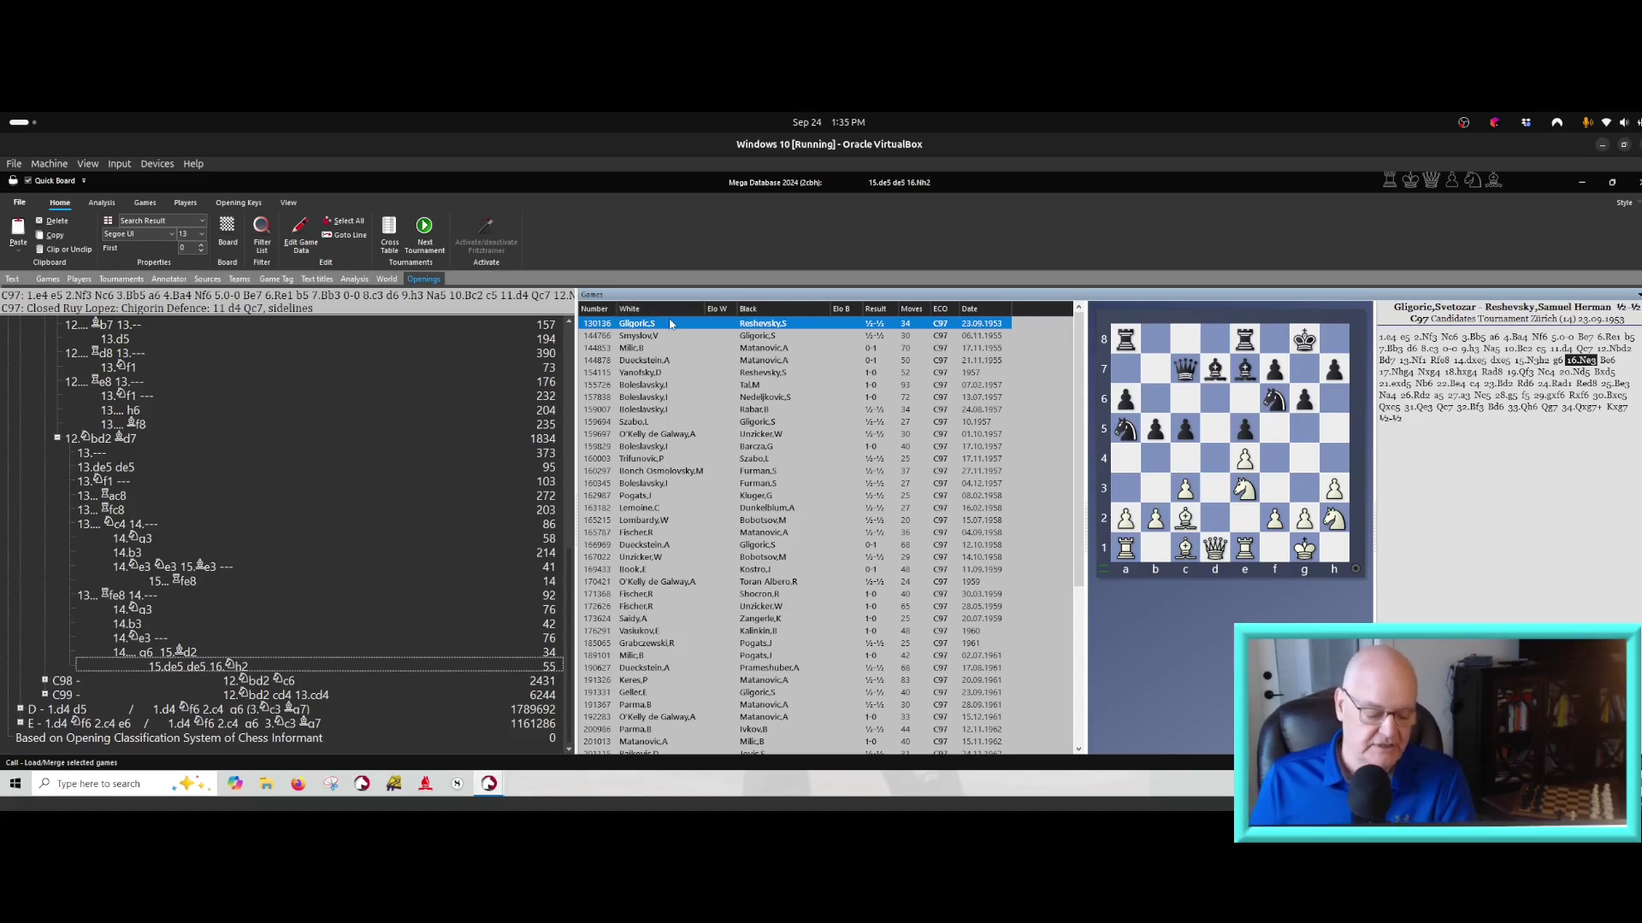
{"action": "key", "text": "ctrl+a"}
{"action": "right_click", "coordinate": [685, 416]}
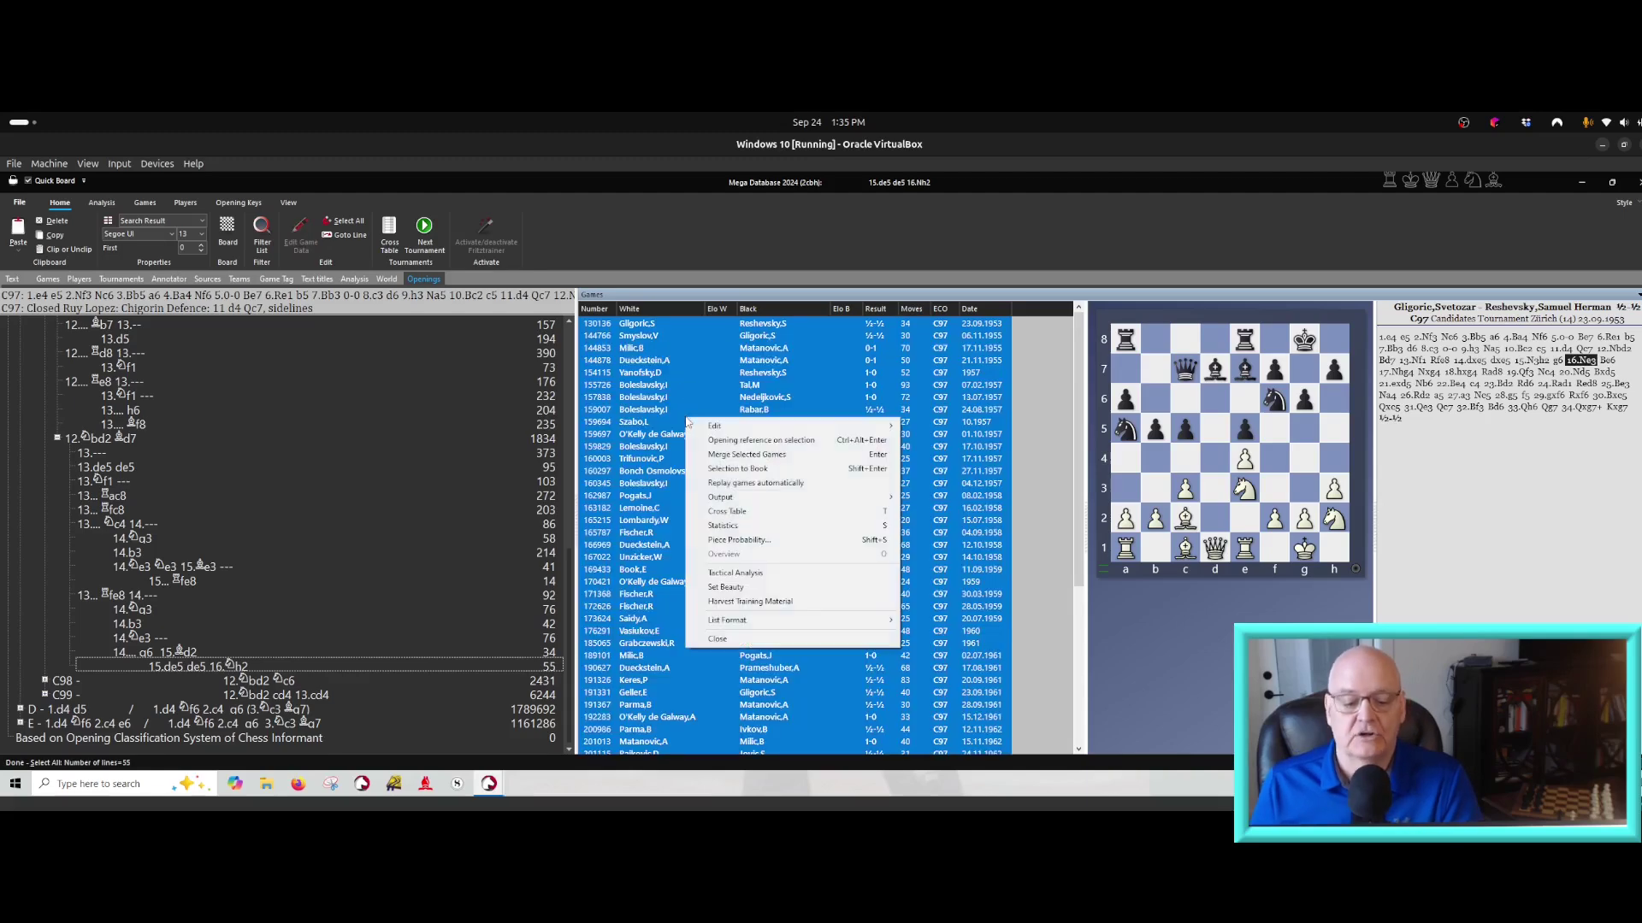
{"action": "left_click", "coordinate": [737, 469]}
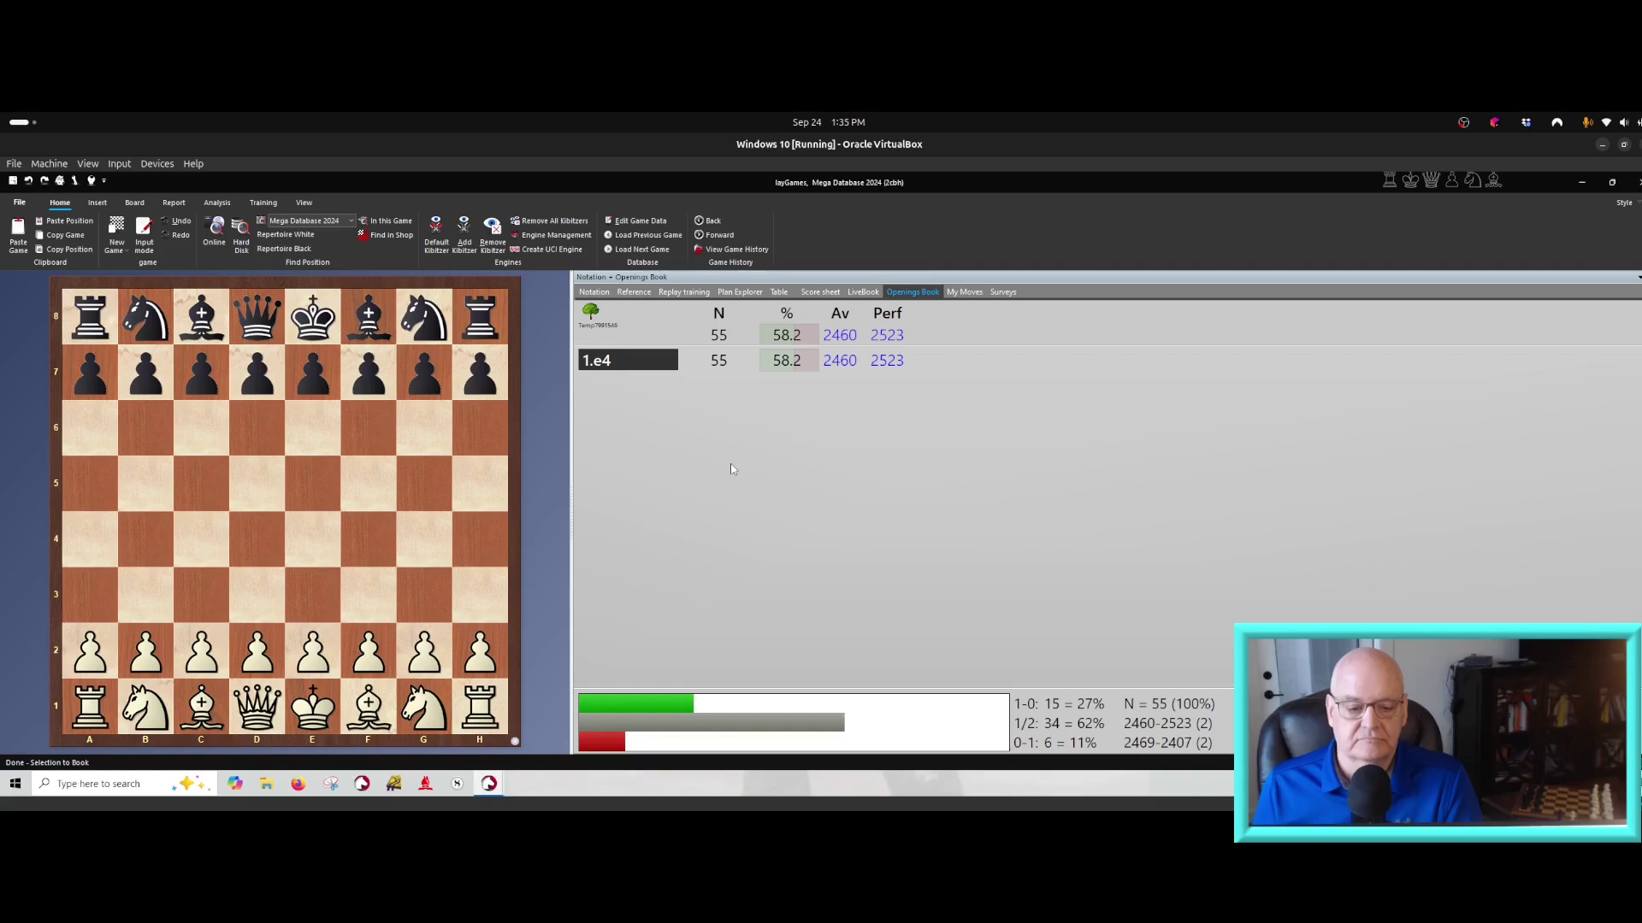
Play the book moves from the starting position along the Closed Ruy Lopez up to 11.d4
{"action": "left_click", "coordinate": [650, 363]}
{"action": "left_click", "coordinate": [650, 363]}
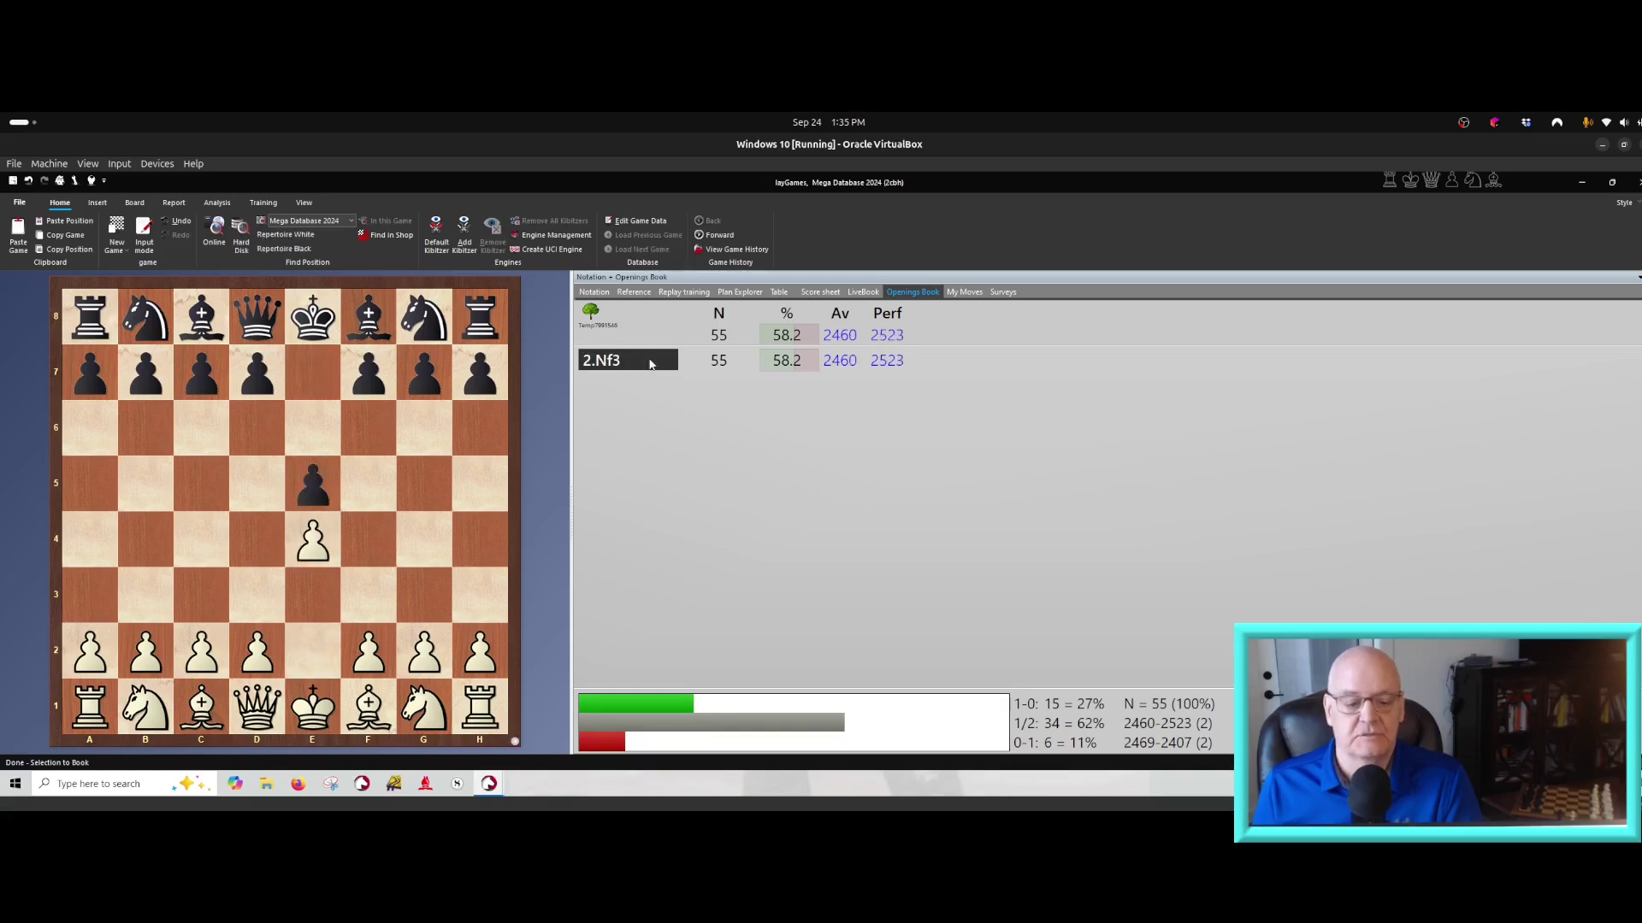
{"action": "left_click", "coordinate": [650, 363]}
{"action": "left_click", "coordinate": [650, 362]}
{"action": "left_click", "coordinate": [650, 362]}
{"action": "left_click", "coordinate": [650, 362]}
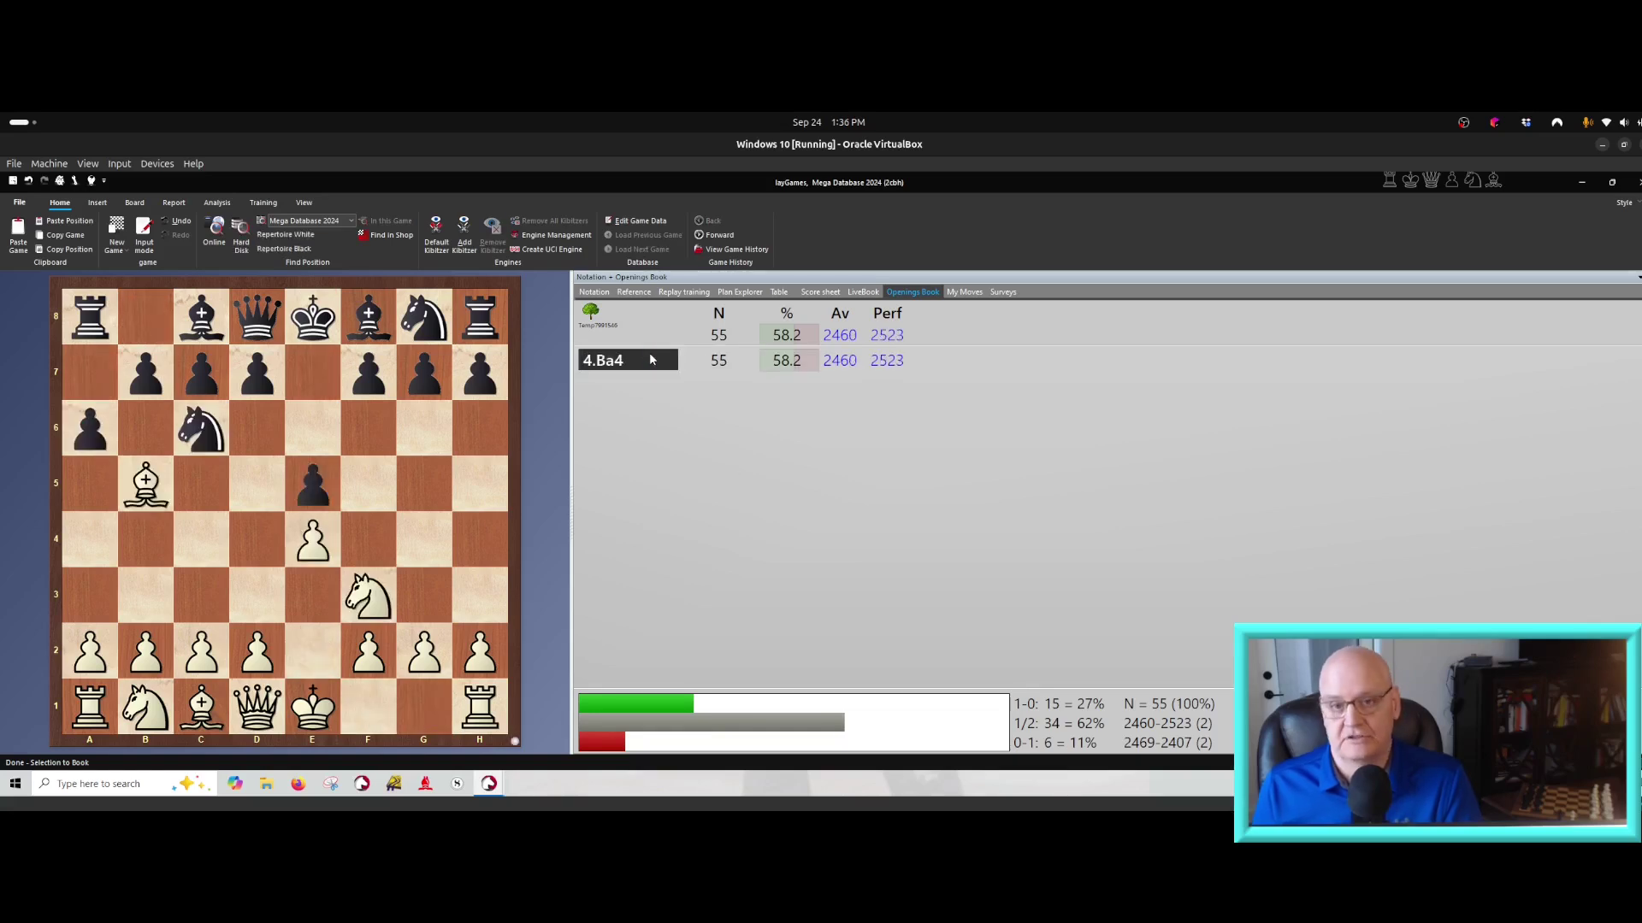
{"action": "left_click", "coordinate": [650, 363]}
{"action": "left_click", "coordinate": [650, 363]}
{"action": "left_click", "coordinate": [650, 363]}
{"action": "left_click", "coordinate": [650, 362]}
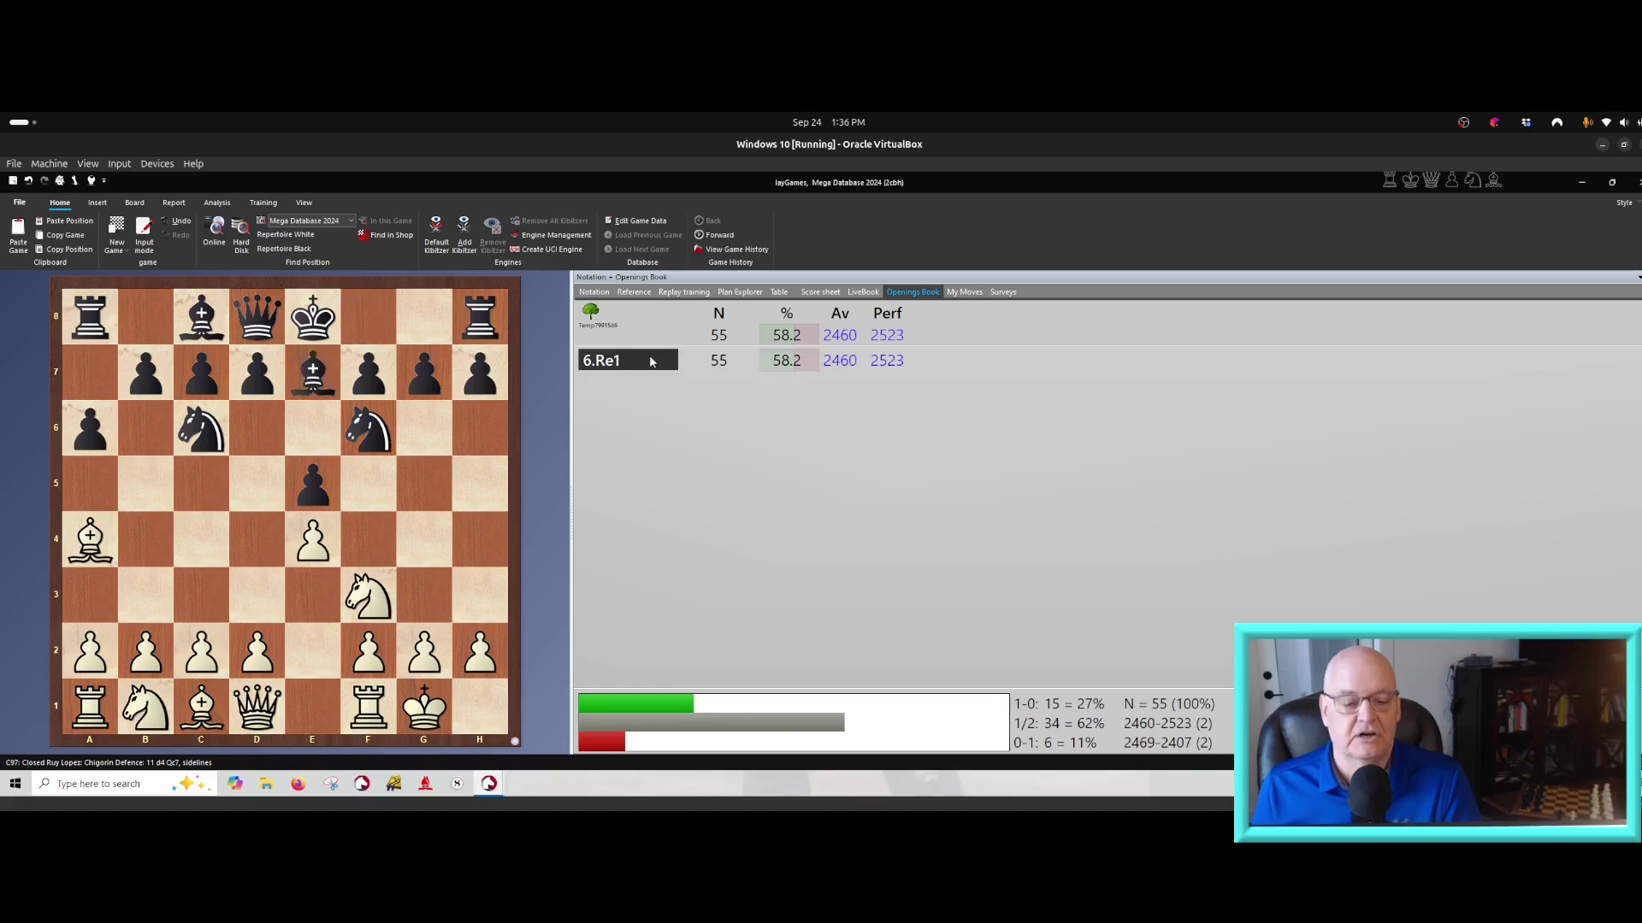
{"action": "left_click", "coordinate": [650, 362]}
{"action": "left_click", "coordinate": [650, 363]}
{"action": "left_click", "coordinate": [649, 363]}
{"action": "left_click", "coordinate": [650, 362]}
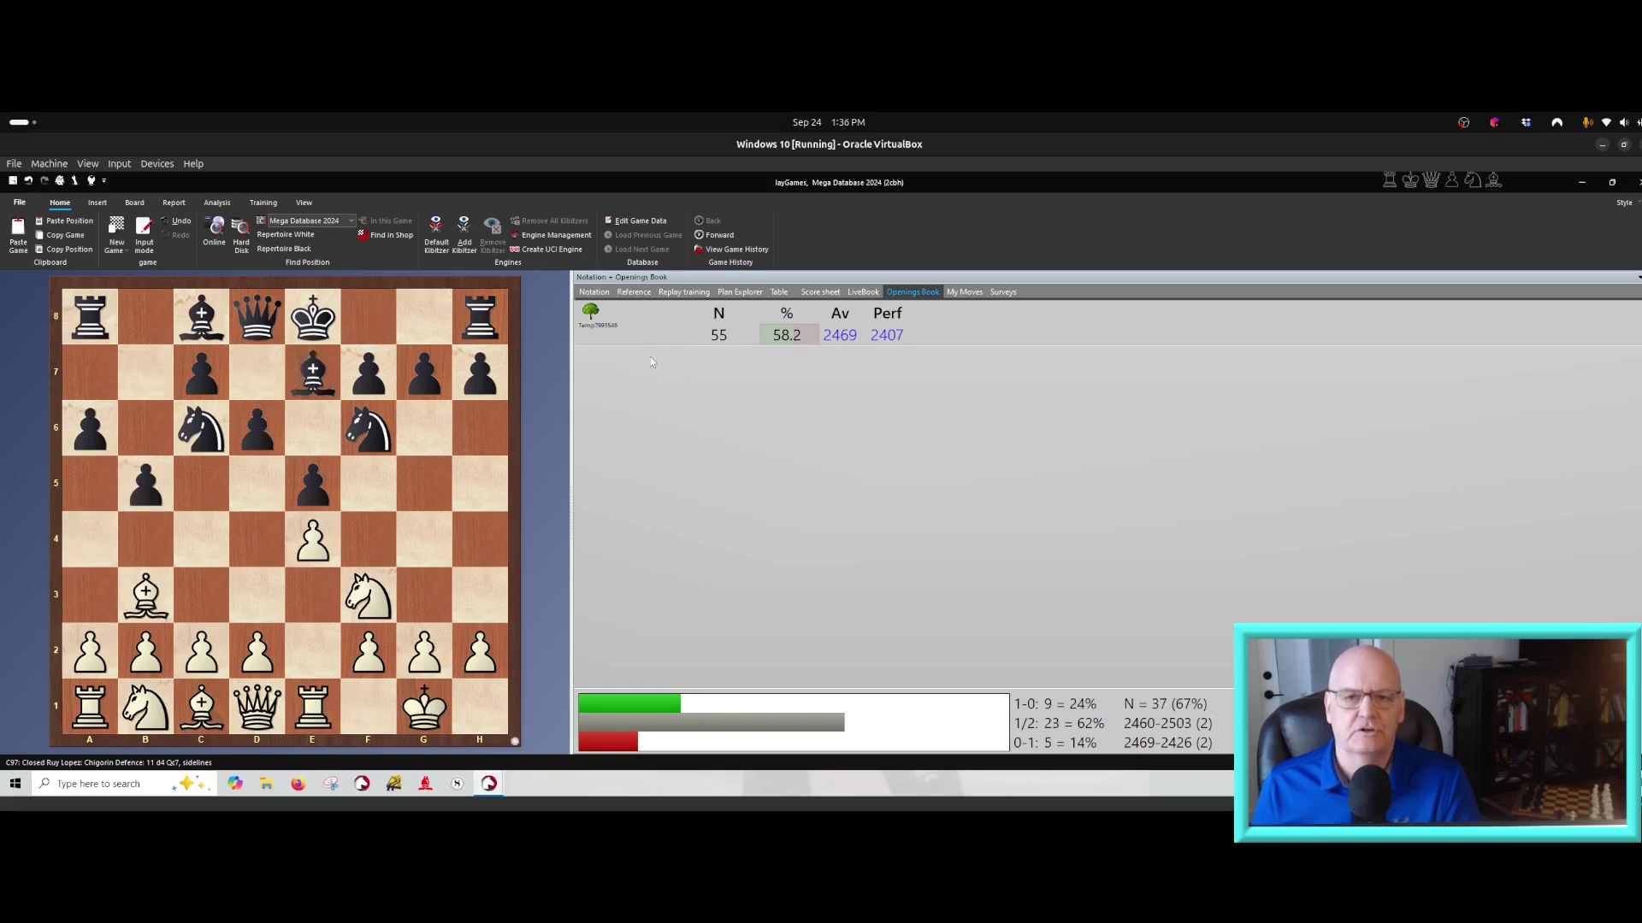
{"action": "left_click", "coordinate": [650, 363]}
{"action": "left_click", "coordinate": [650, 362]}
{"action": "left_click", "coordinate": [650, 363]}
{"action": "left_click", "coordinate": [650, 362]}
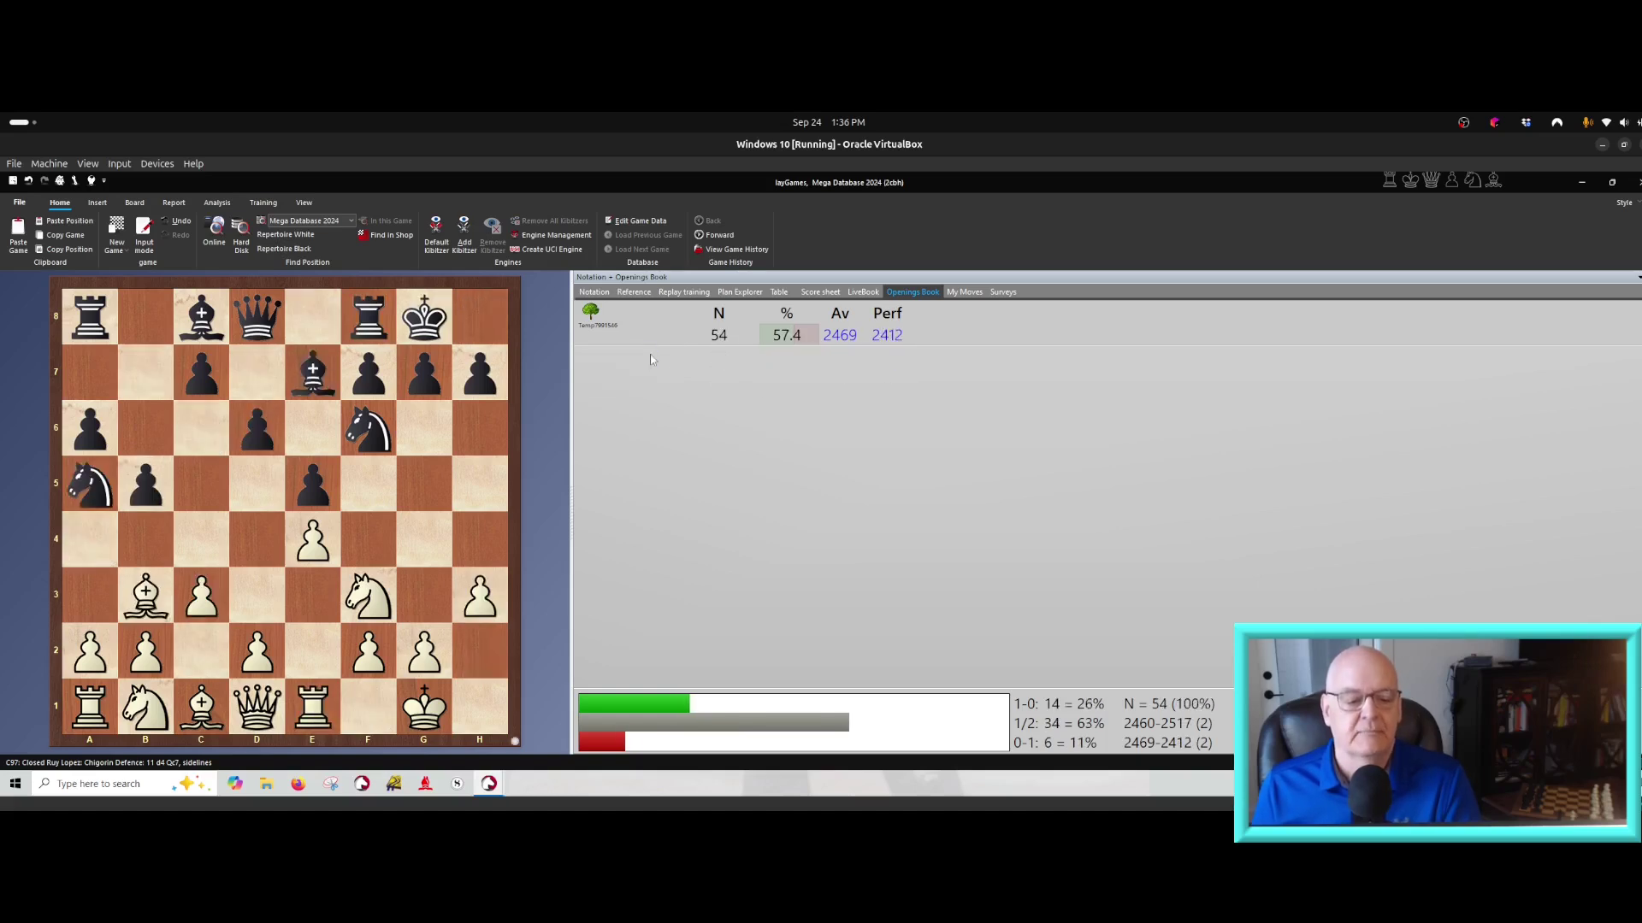
{"action": "left_click", "coordinate": [650, 362]}
{"action": "left_click", "coordinate": [651, 360]}
{"action": "left_click", "coordinate": [651, 360]}
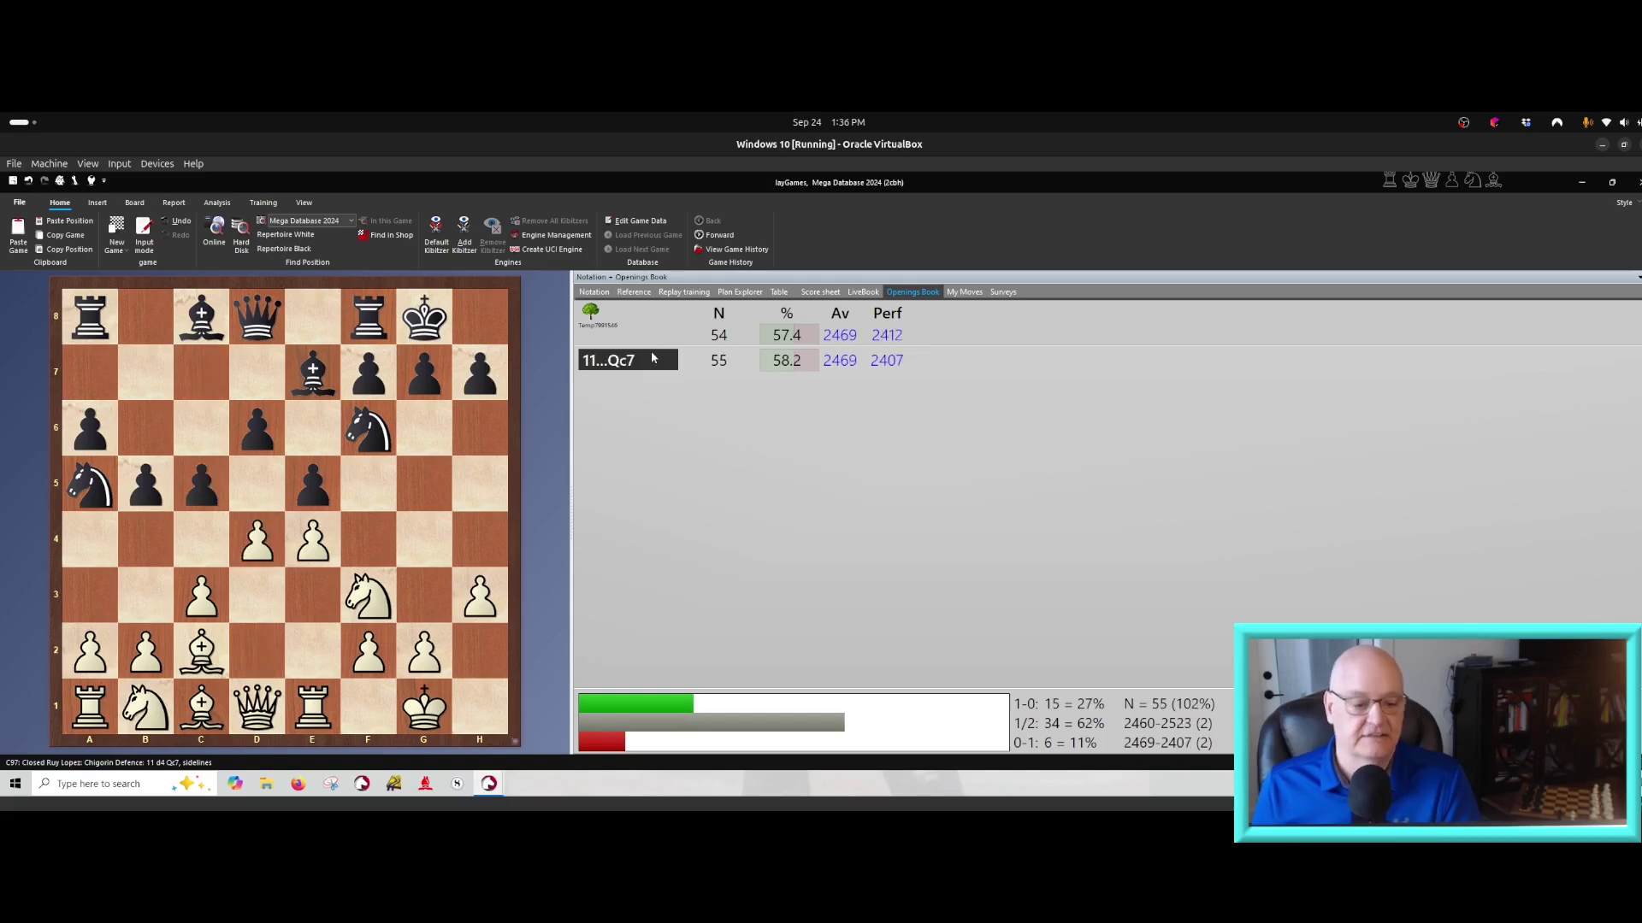
Continue the book line with the most-played moves from 11...Qc7 through 13...Rfe8 14.Ne3 g6 to 16.Nh2
{"action": "left_click", "coordinate": [650, 363]}
{"action": "left_click", "coordinate": [649, 365]}
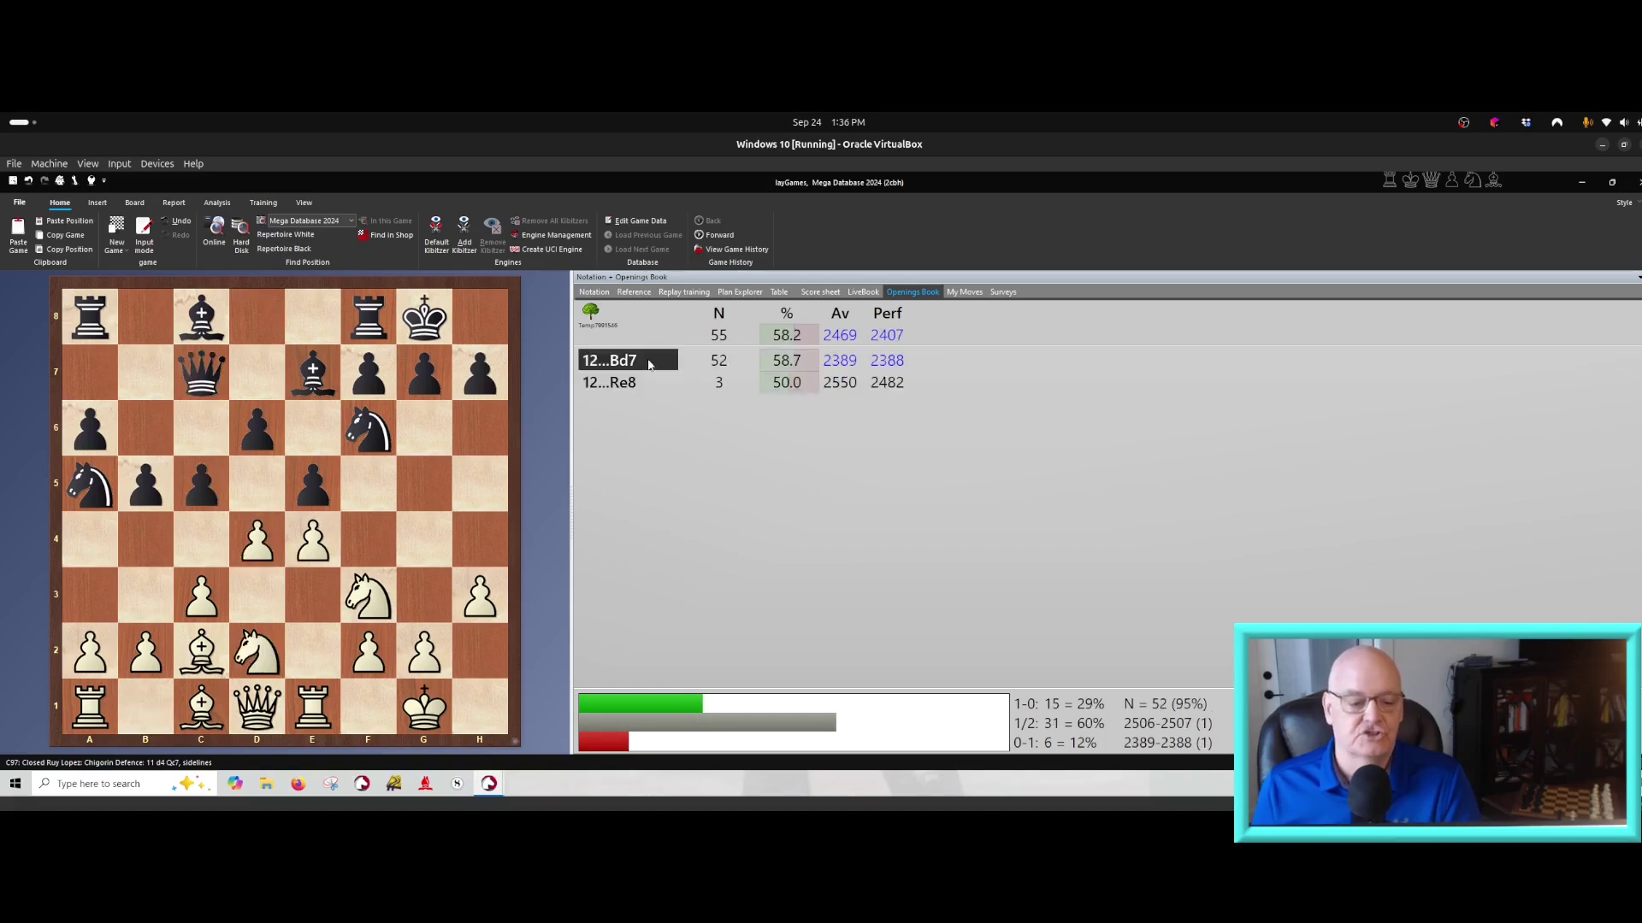
{"action": "left_click", "coordinate": [649, 365]}
{"action": "left_click", "coordinate": [649, 365]}
{"action": "left_click", "coordinate": [649, 365]}
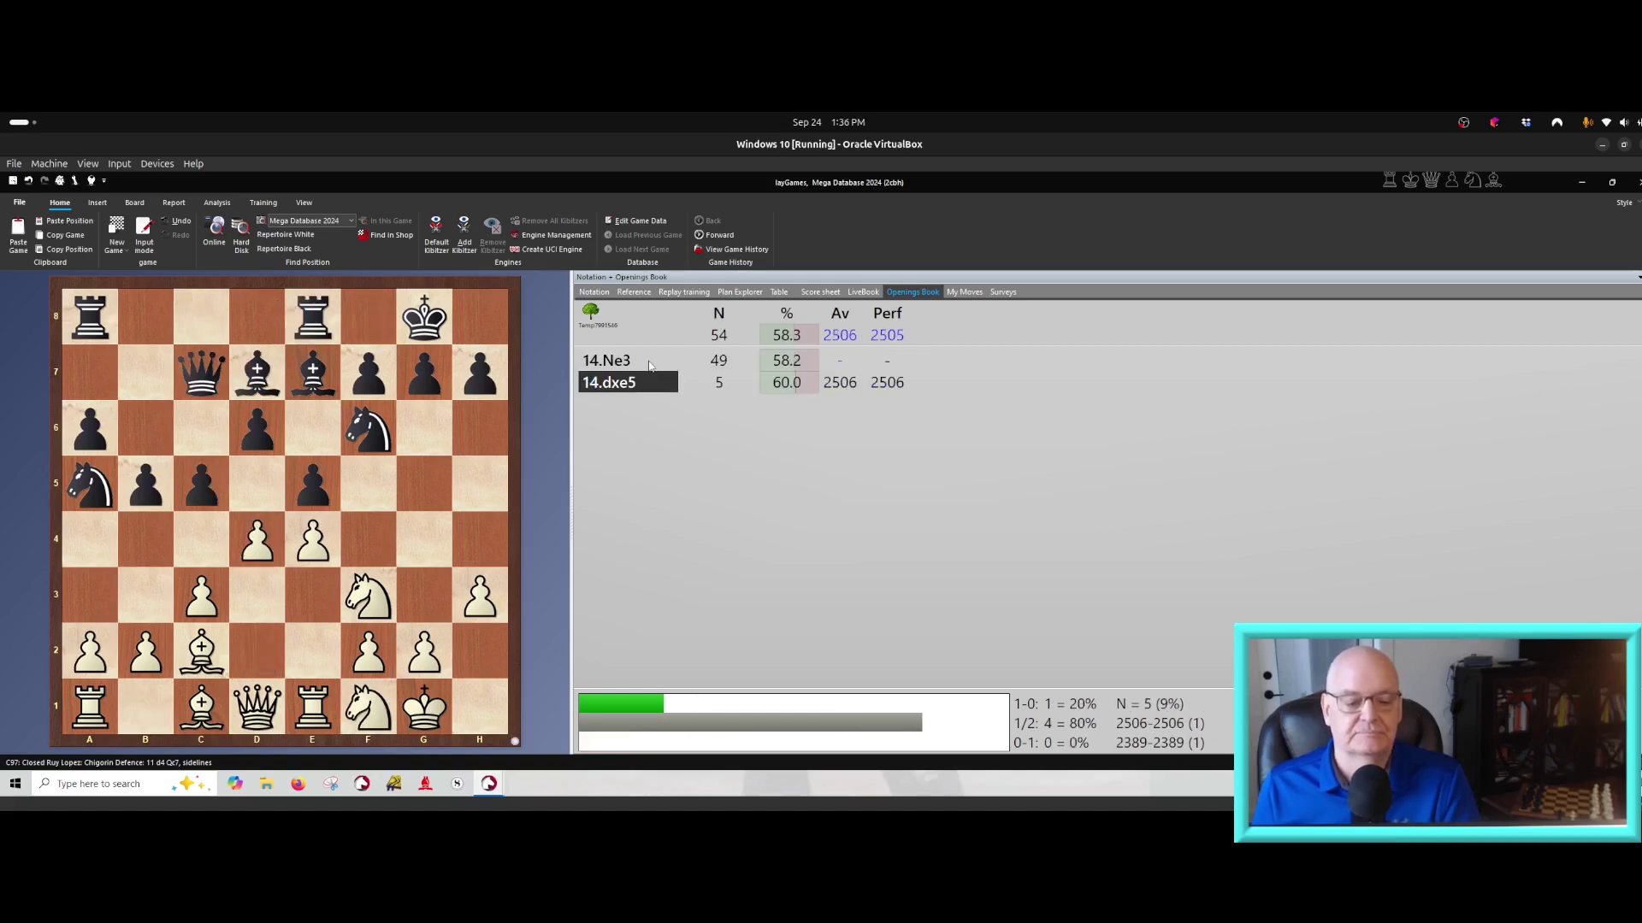
{"action": "left_click", "coordinate": [649, 362]}
{"action": "left_click", "coordinate": [649, 365]}
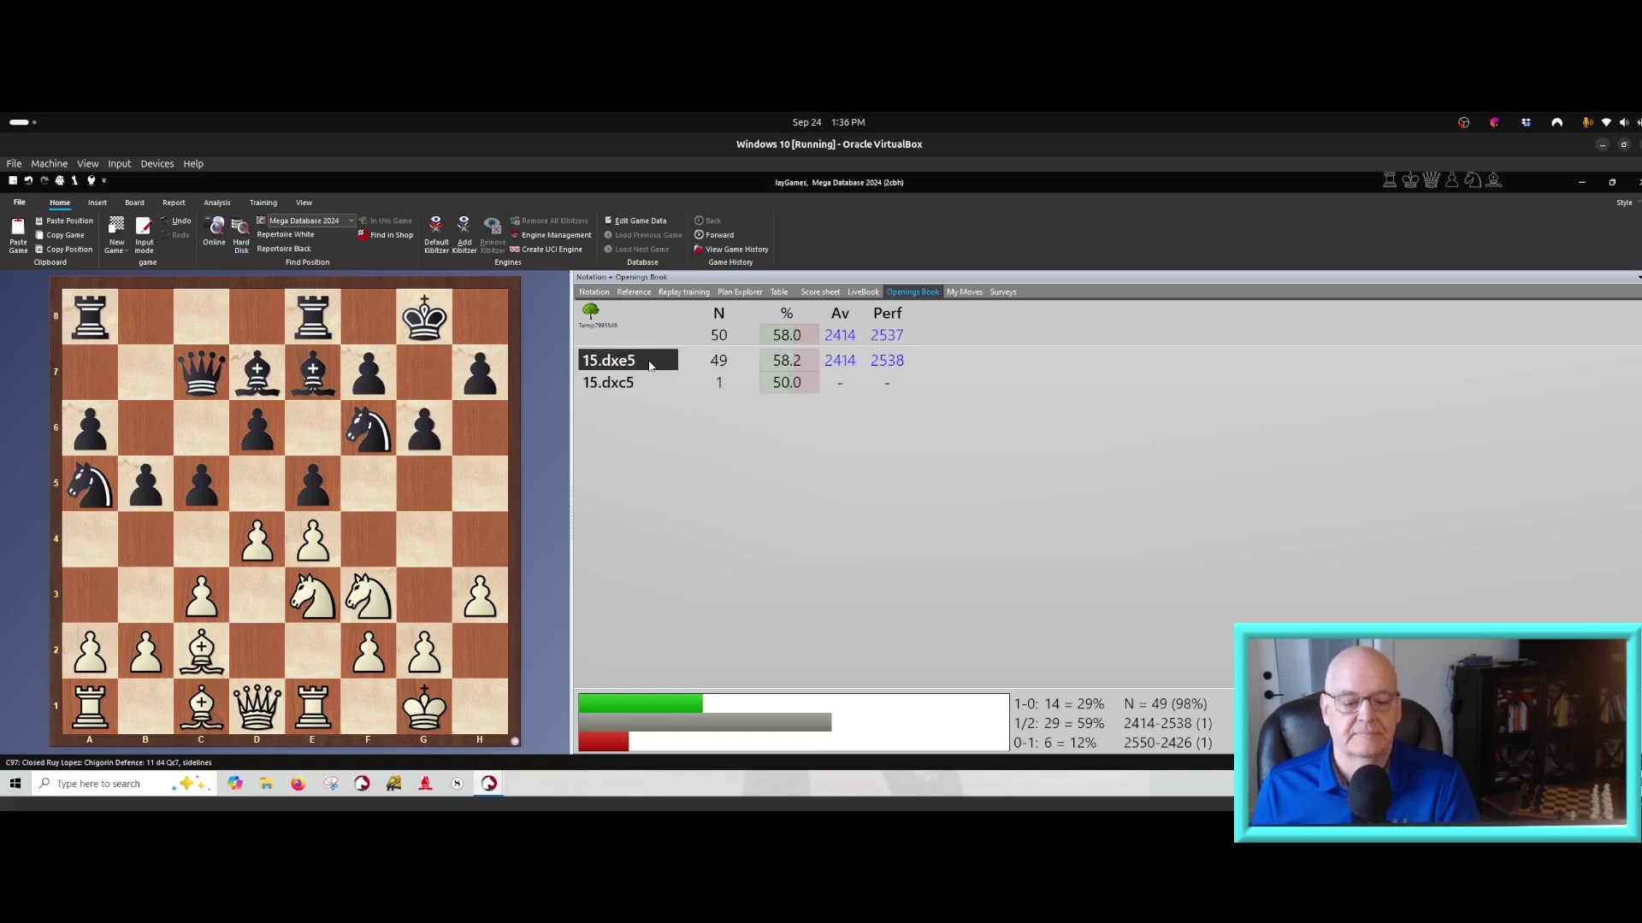
{"action": "left_click", "coordinate": [648, 361]}
{"action": "left_click", "coordinate": [649, 362]}
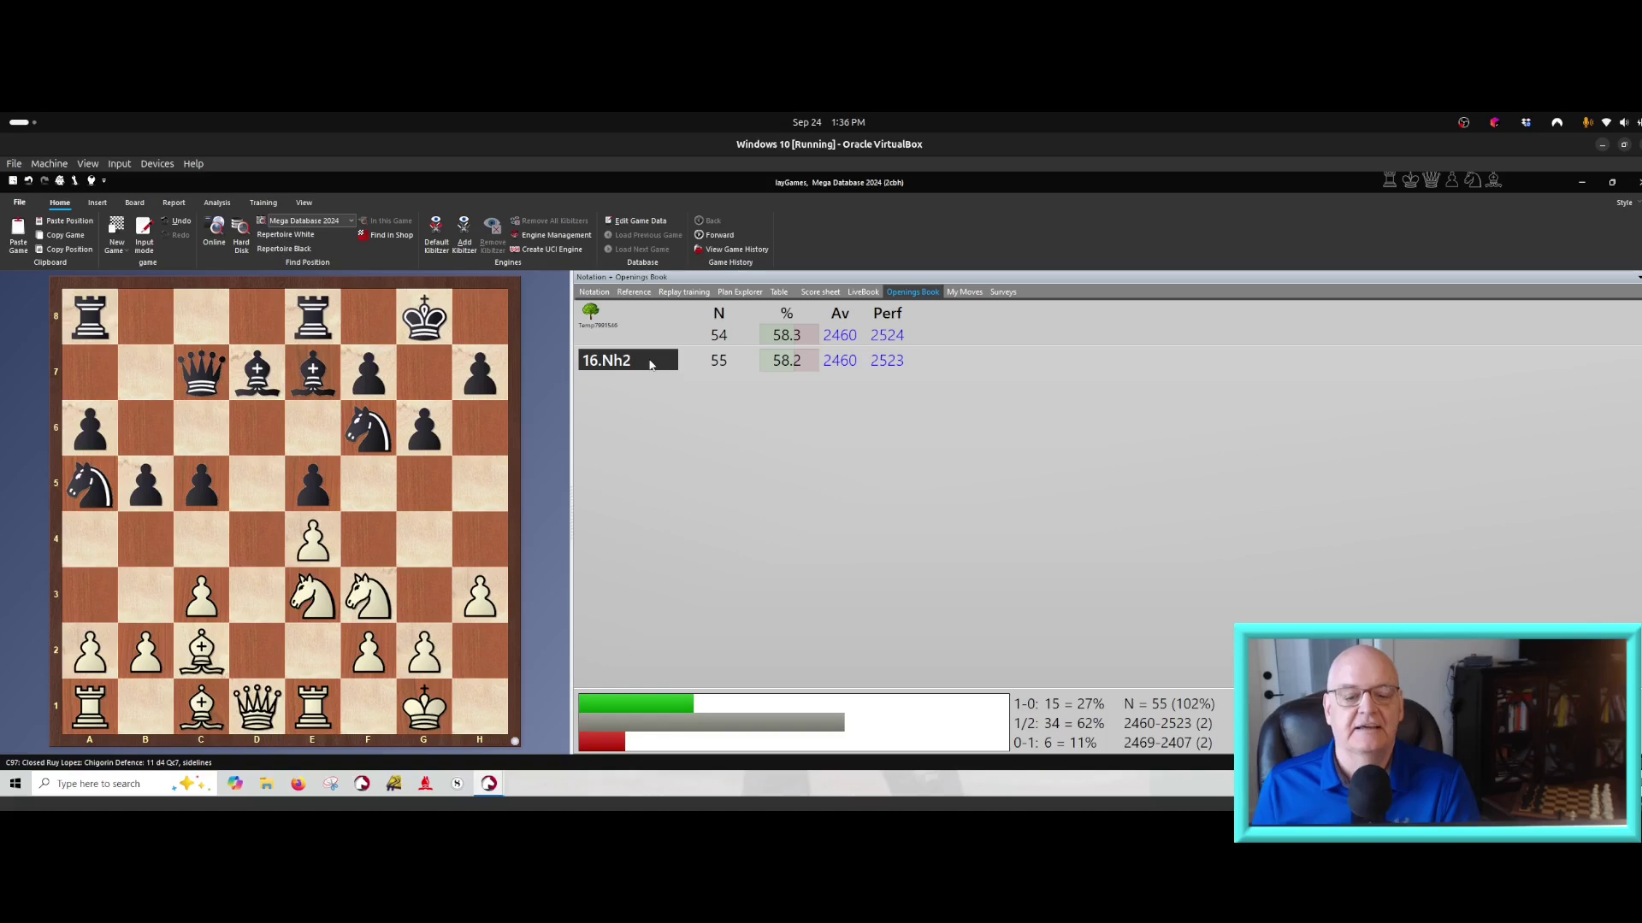
{"action": "left_click", "coordinate": [649, 362]}
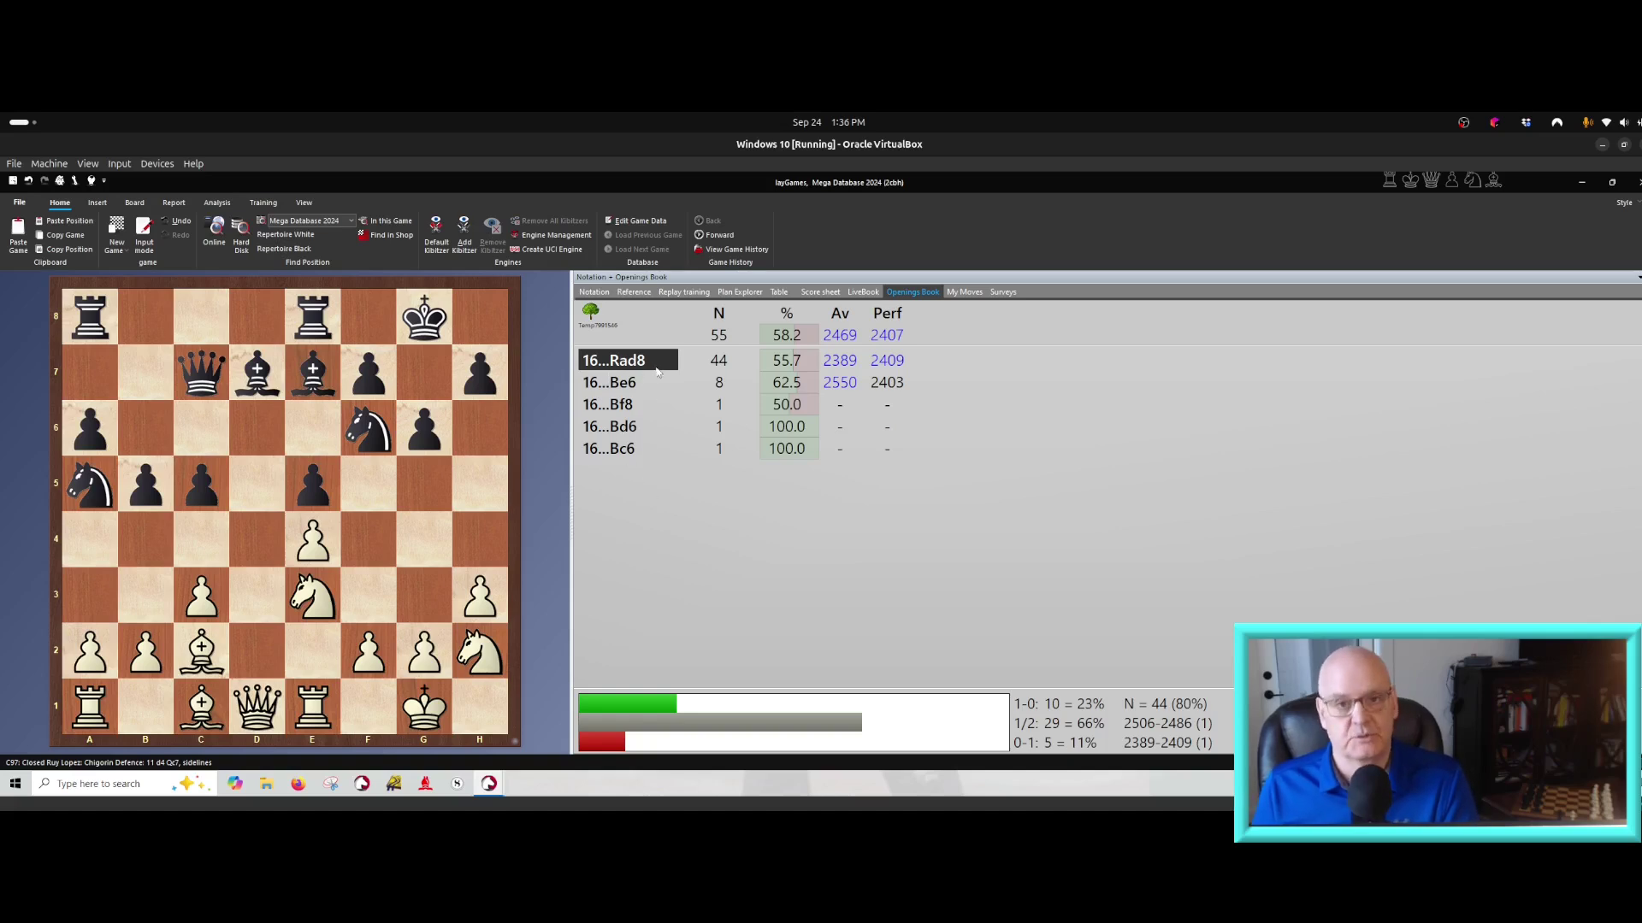
Follow the main book moves 16...Rad8 17.Qf3 Be6 18.Nhg4 Nxg4 19.hxg4
{"action": "left_click", "coordinate": [656, 366]}
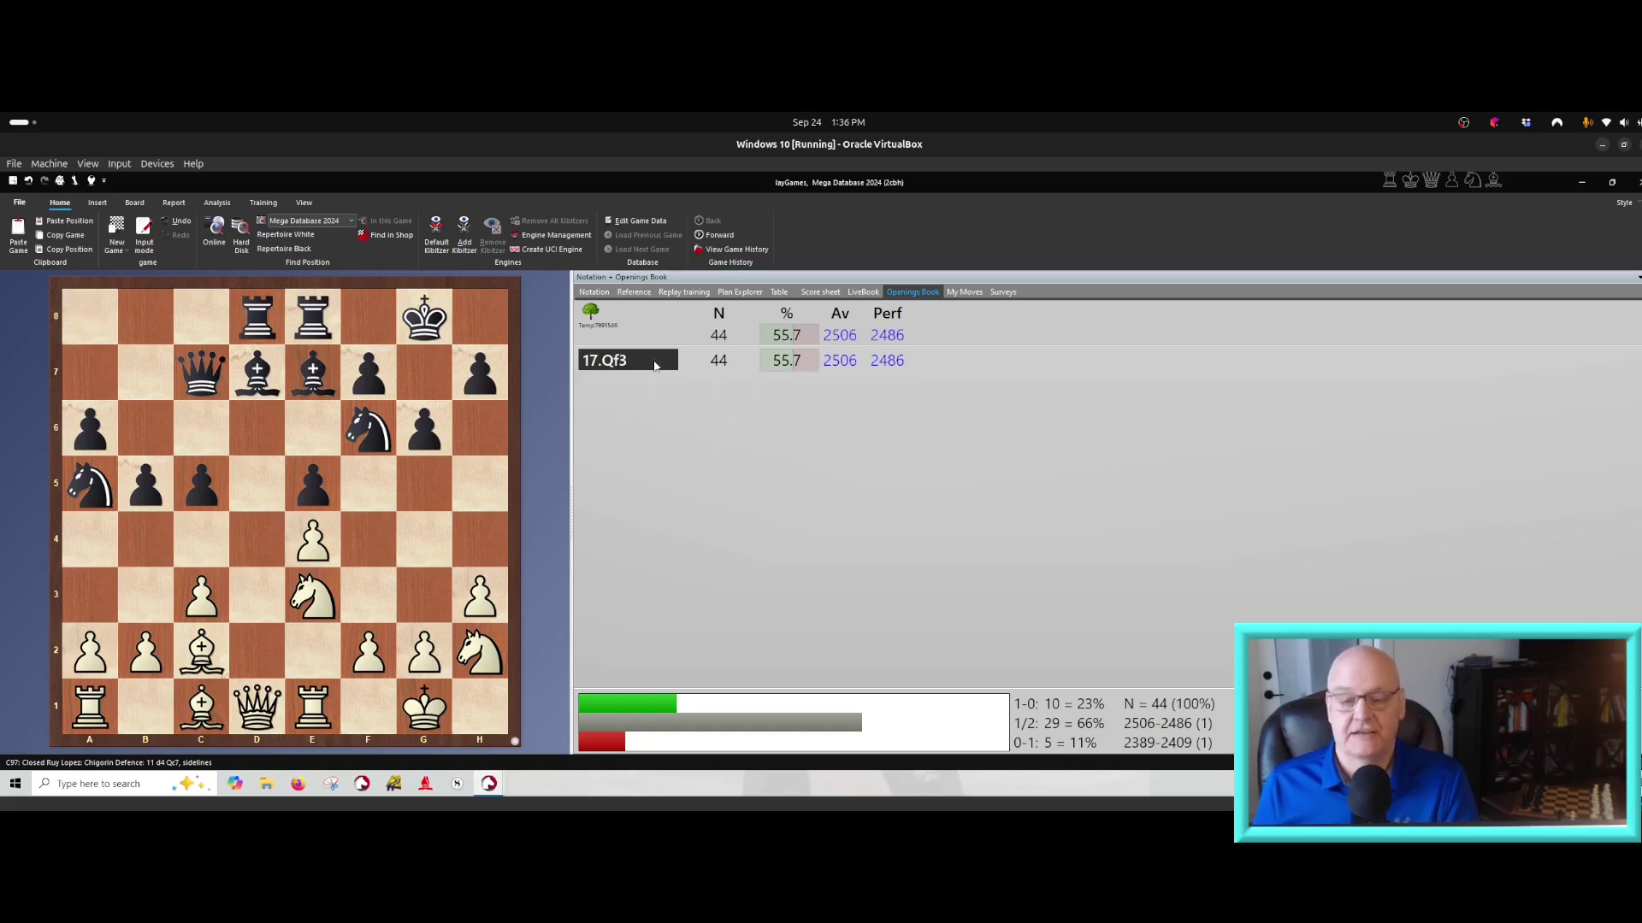
{"action": "left_click", "coordinate": [654, 366]}
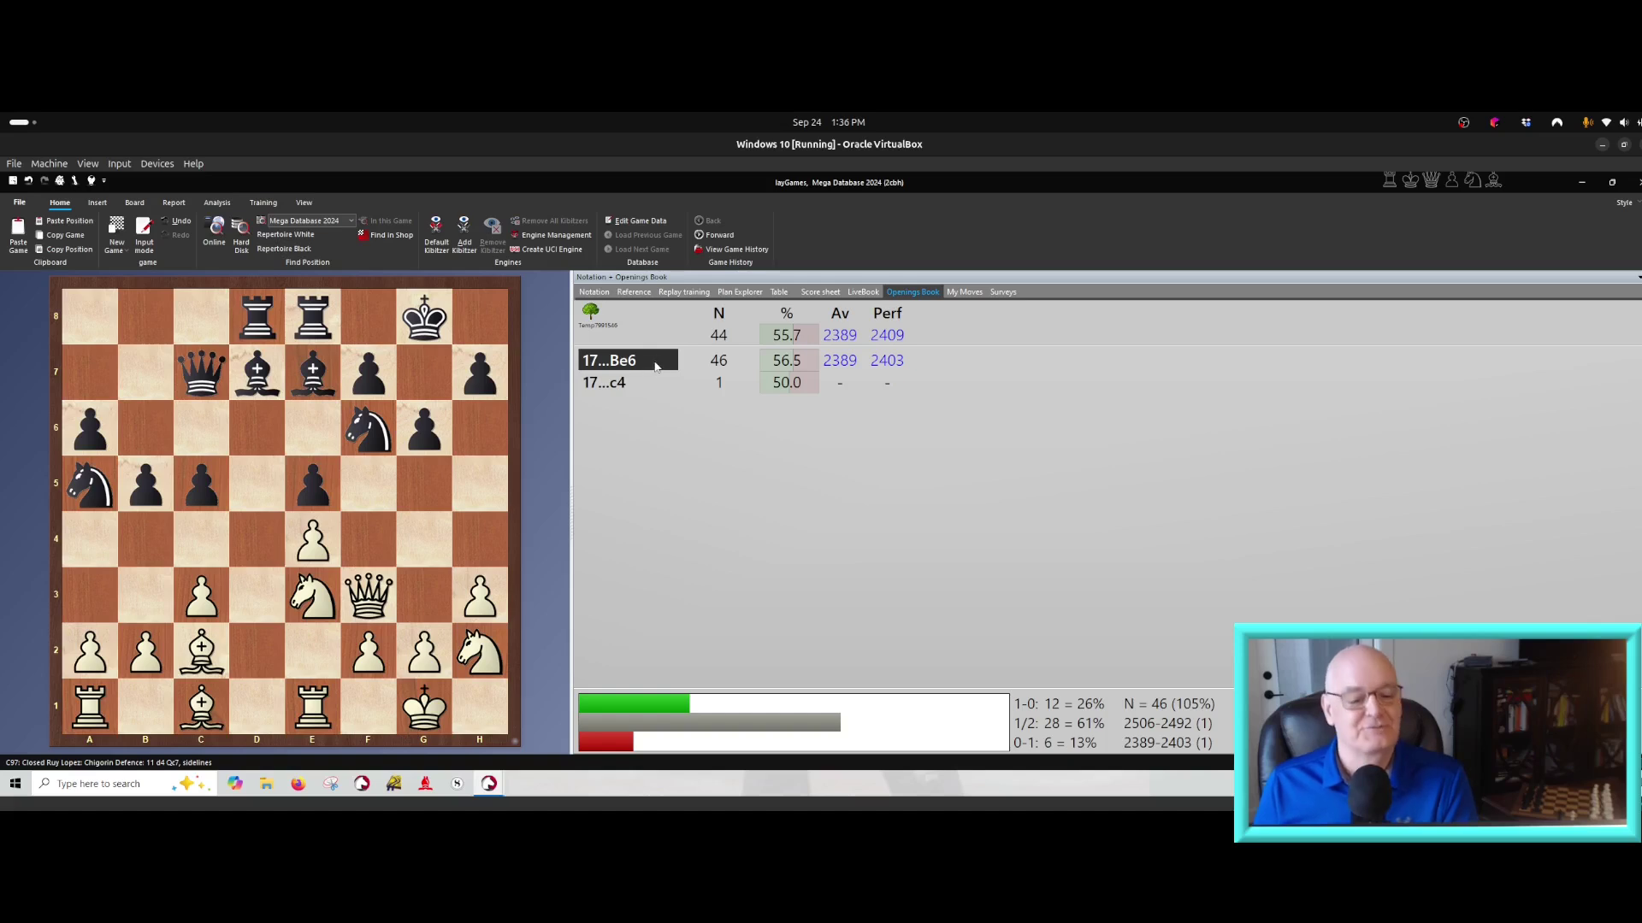
{"action": "left_click", "coordinate": [655, 366]}
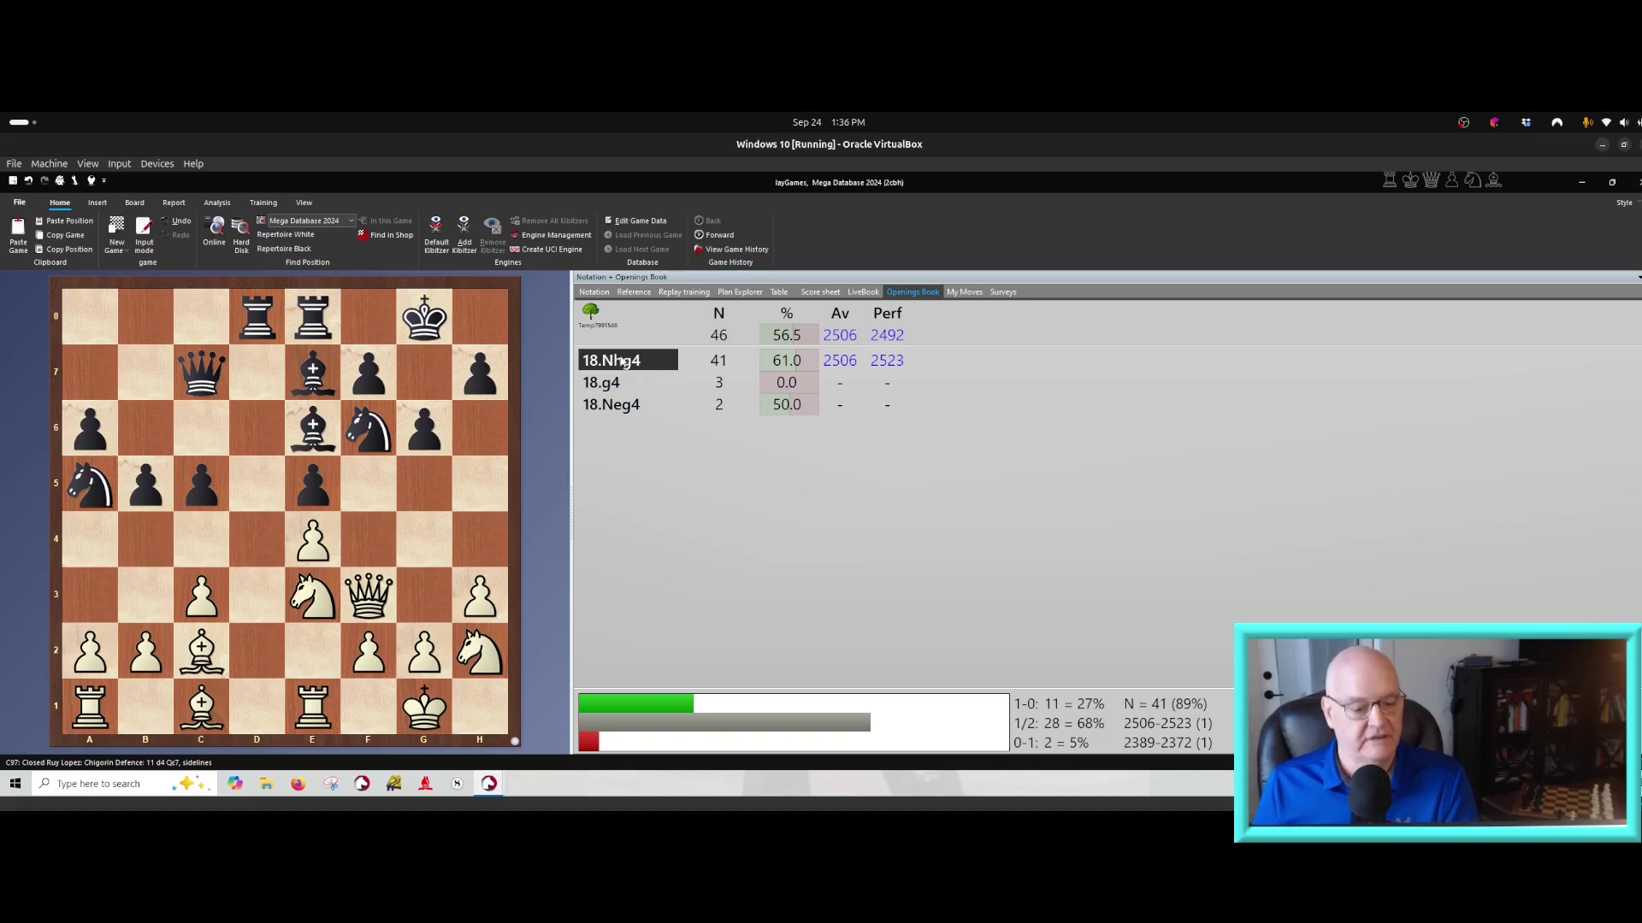
{"action": "left_click", "coordinate": [643, 361]}
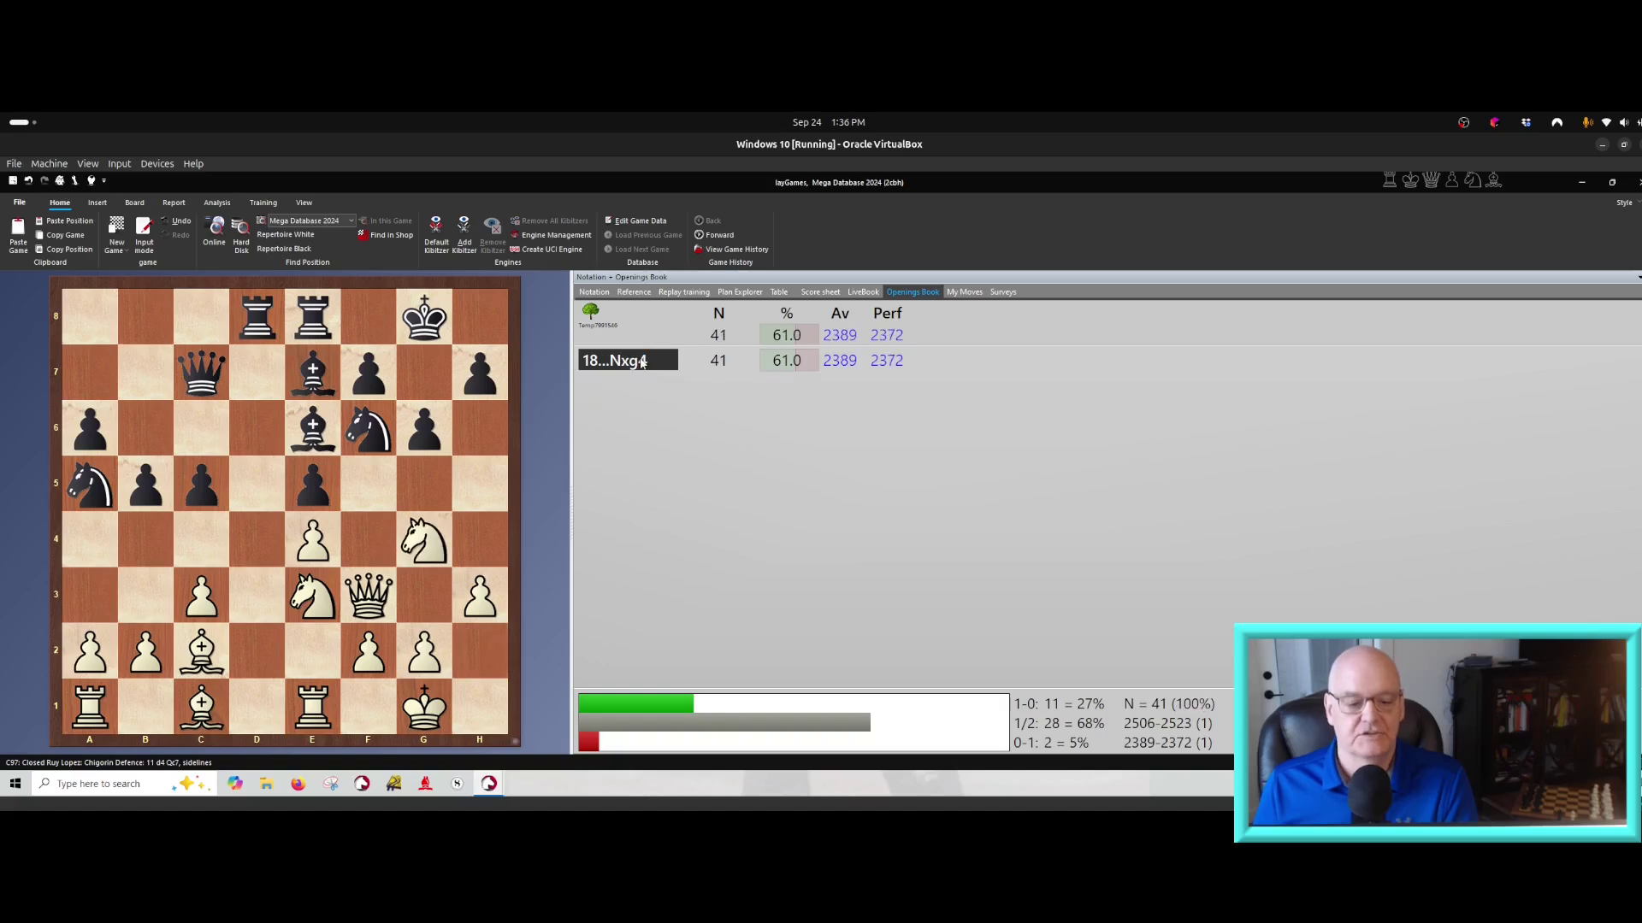
{"action": "left_click", "coordinate": [643, 362]}
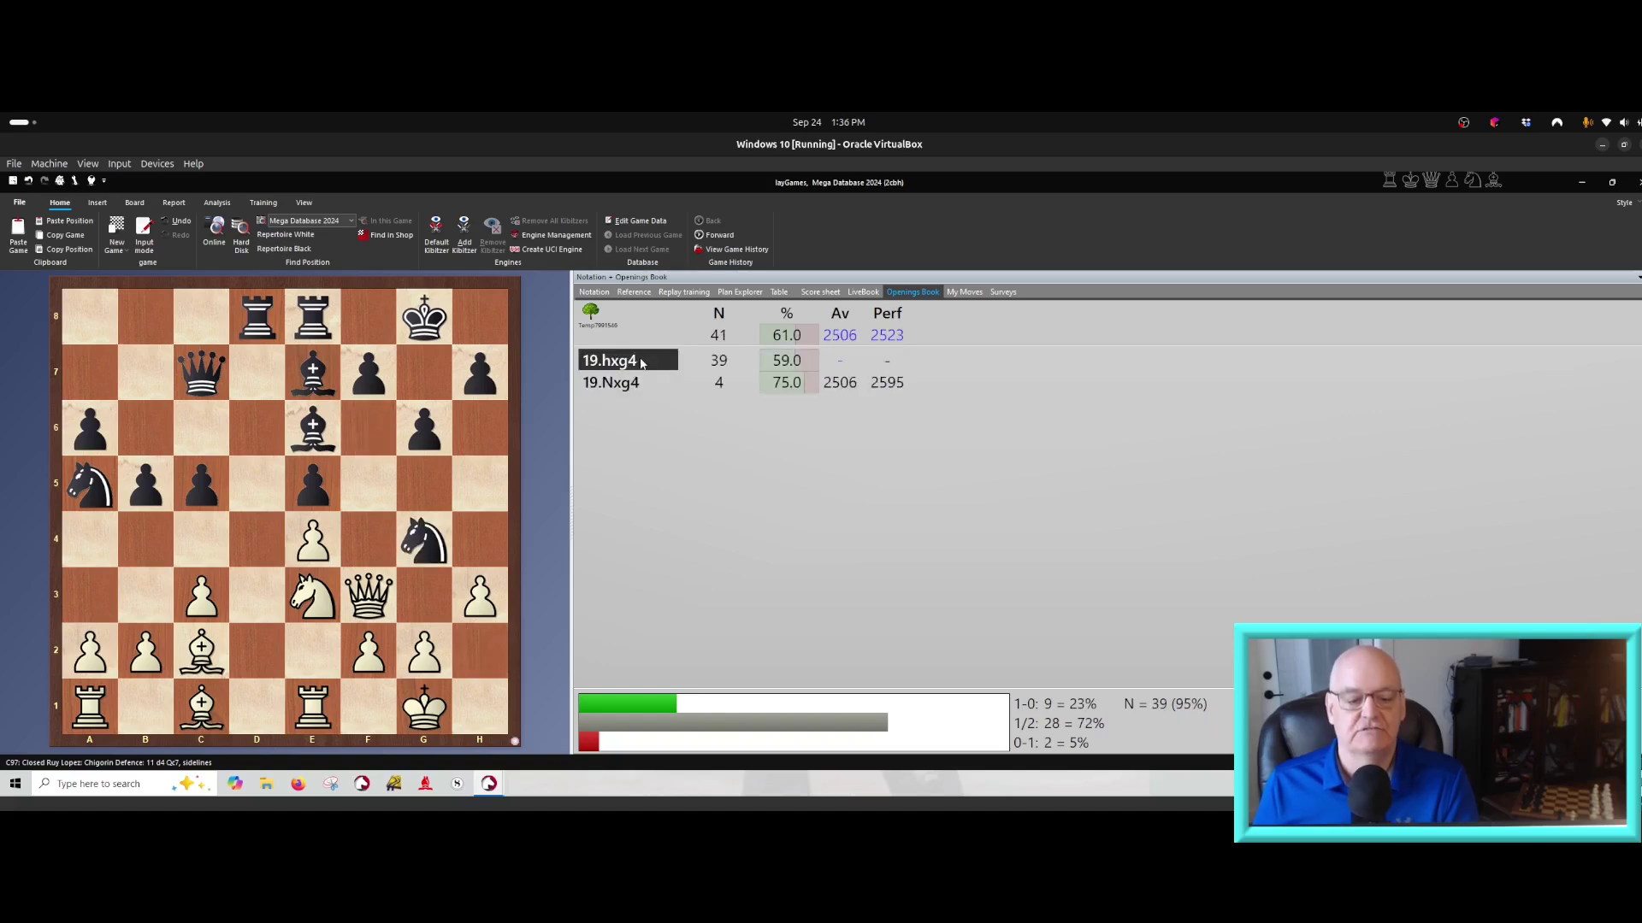
{"action": "left_click", "coordinate": [643, 362]}
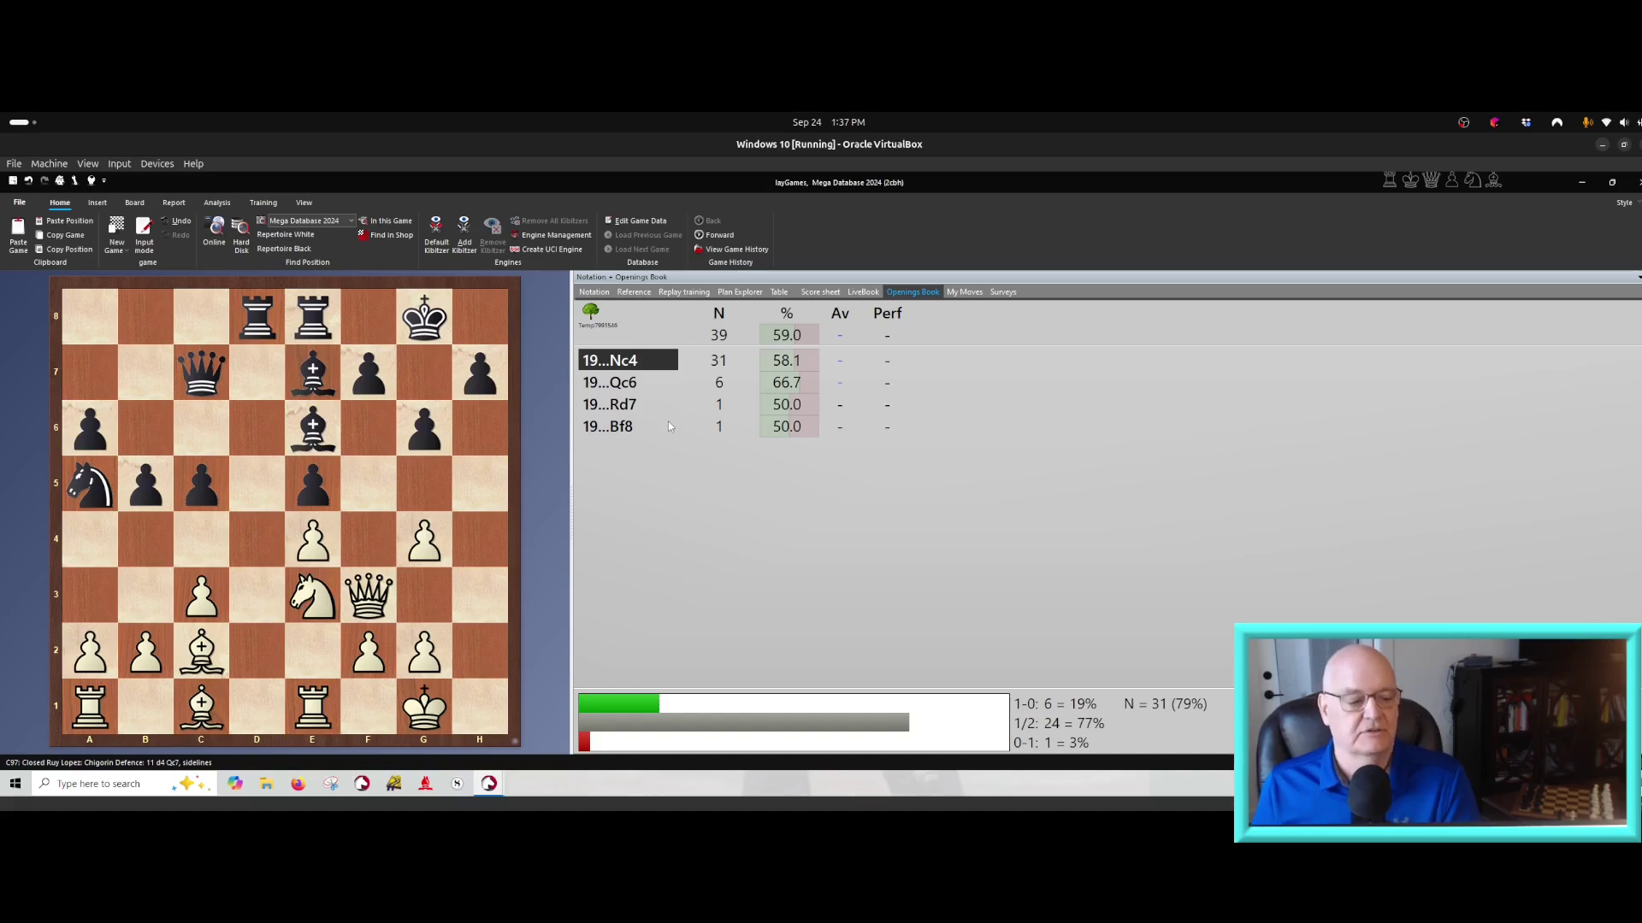
Play 19...Qc6 and examine the book continuations after 20.g5 and after the alternative 20.Qg3
{"action": "left_click", "coordinate": [614, 384]}
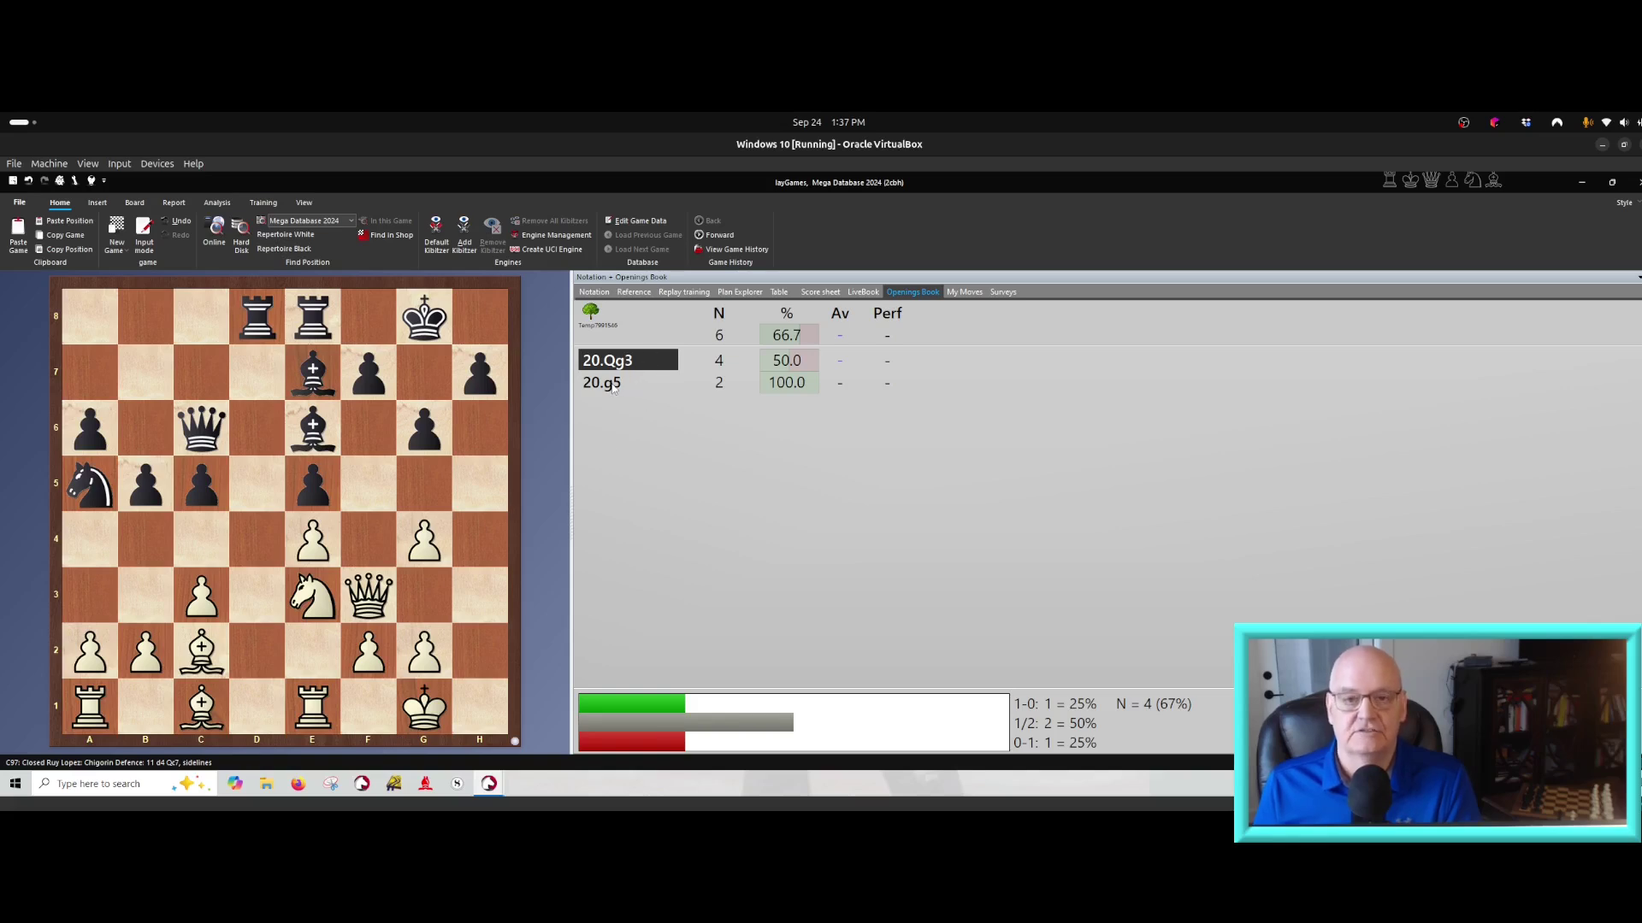
{"action": "left_click", "coordinate": [612, 385]}
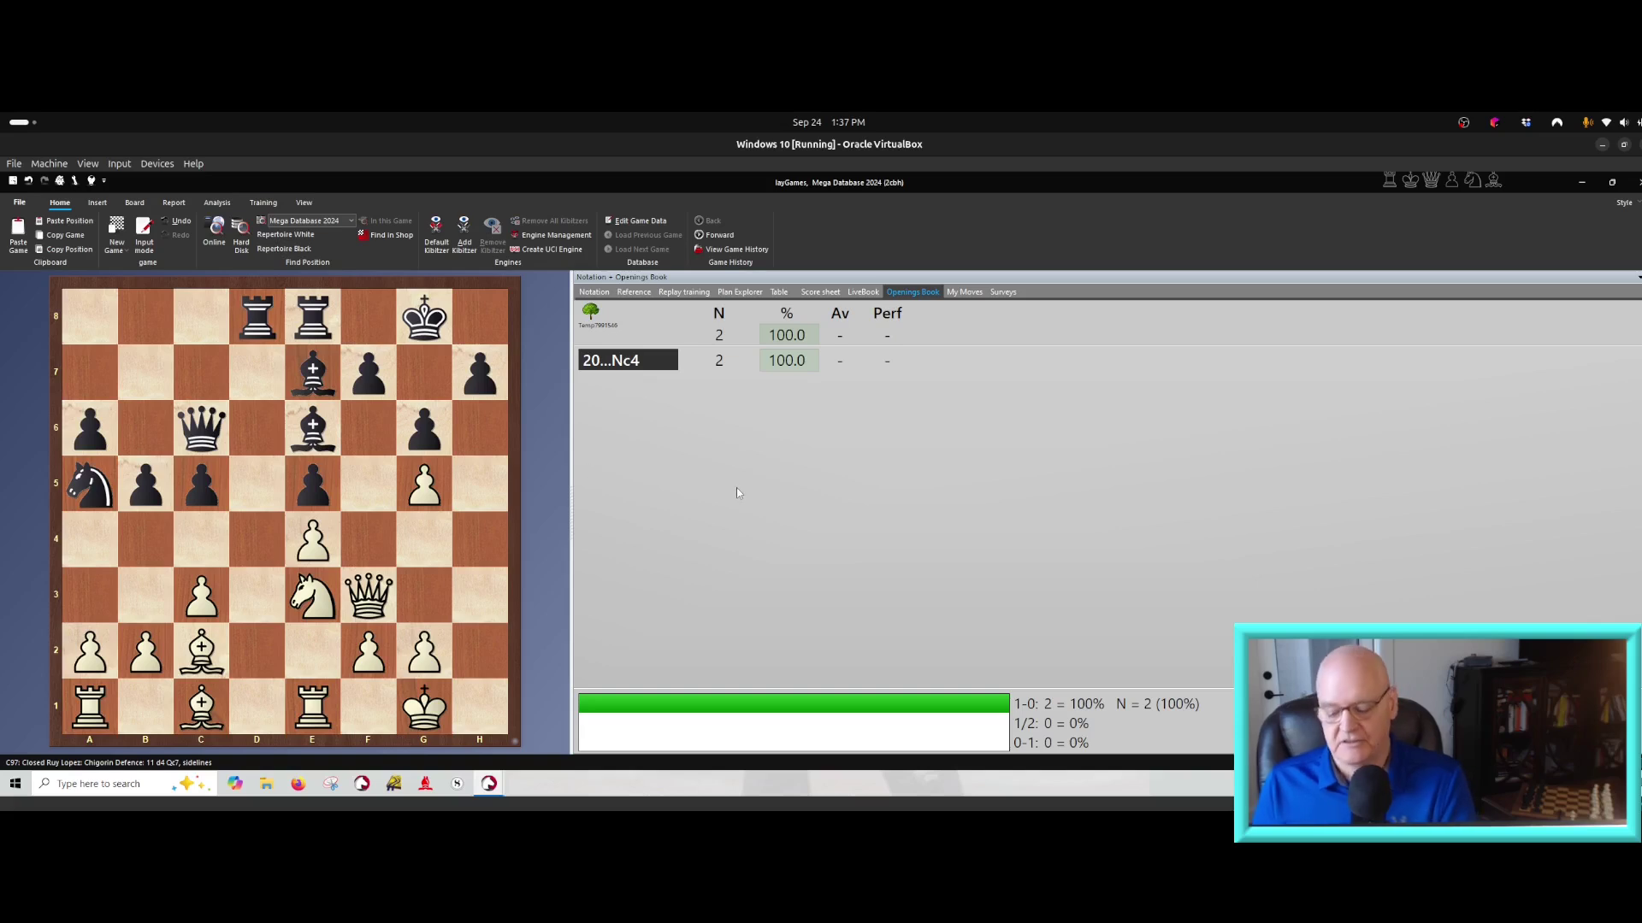
{"action": "key", "text": "Left"}
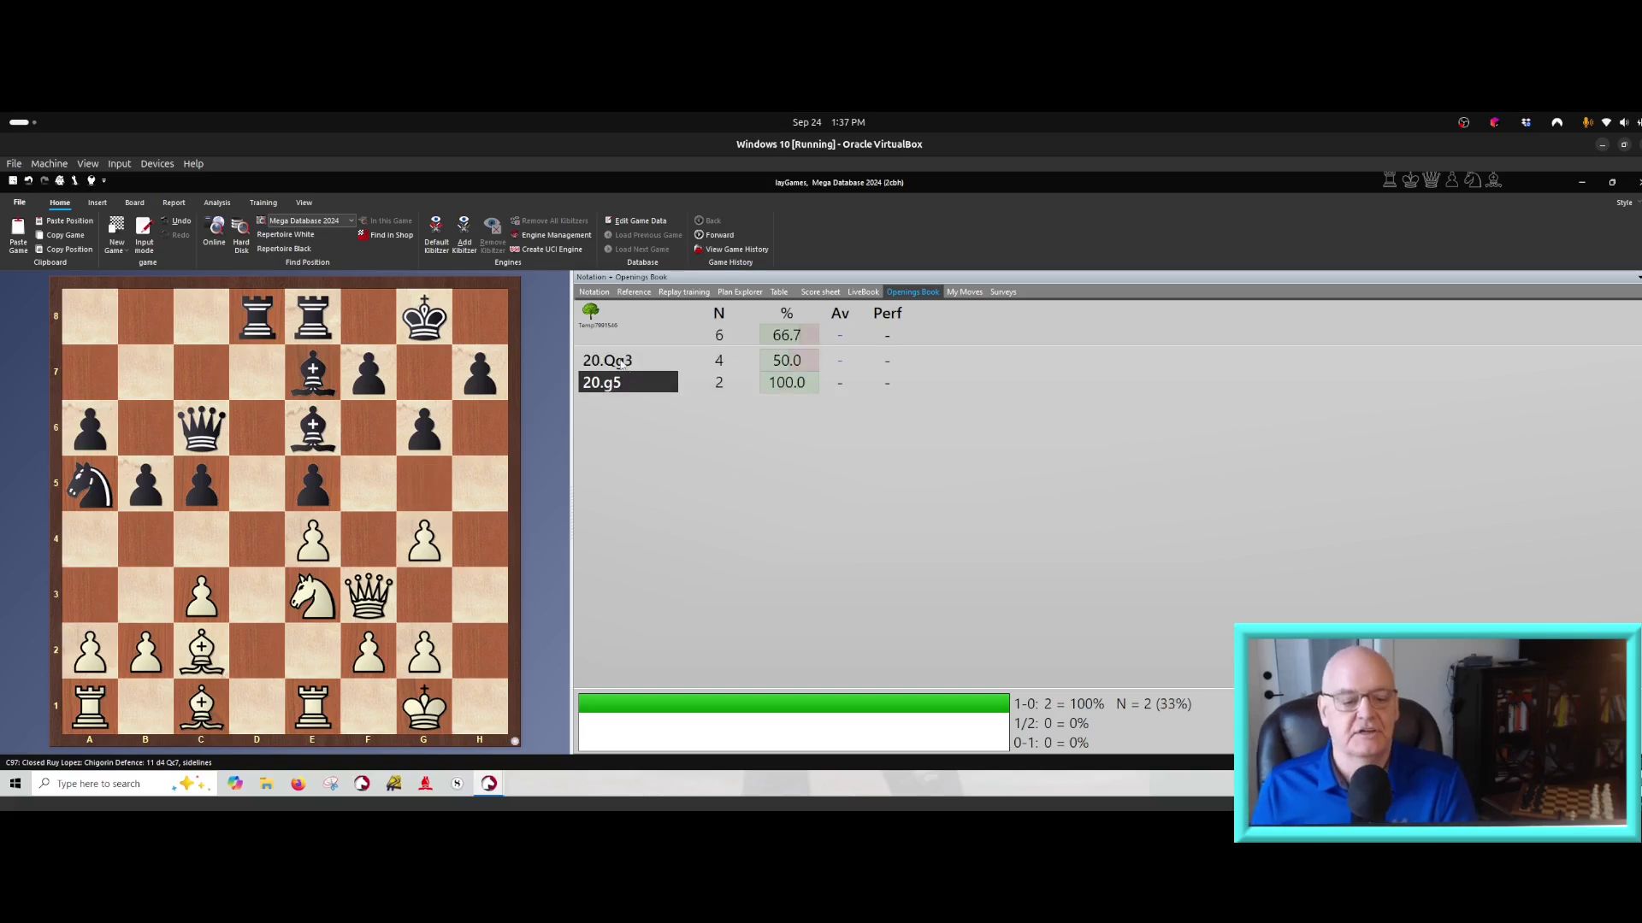
{"action": "left_click", "coordinate": [622, 360]}
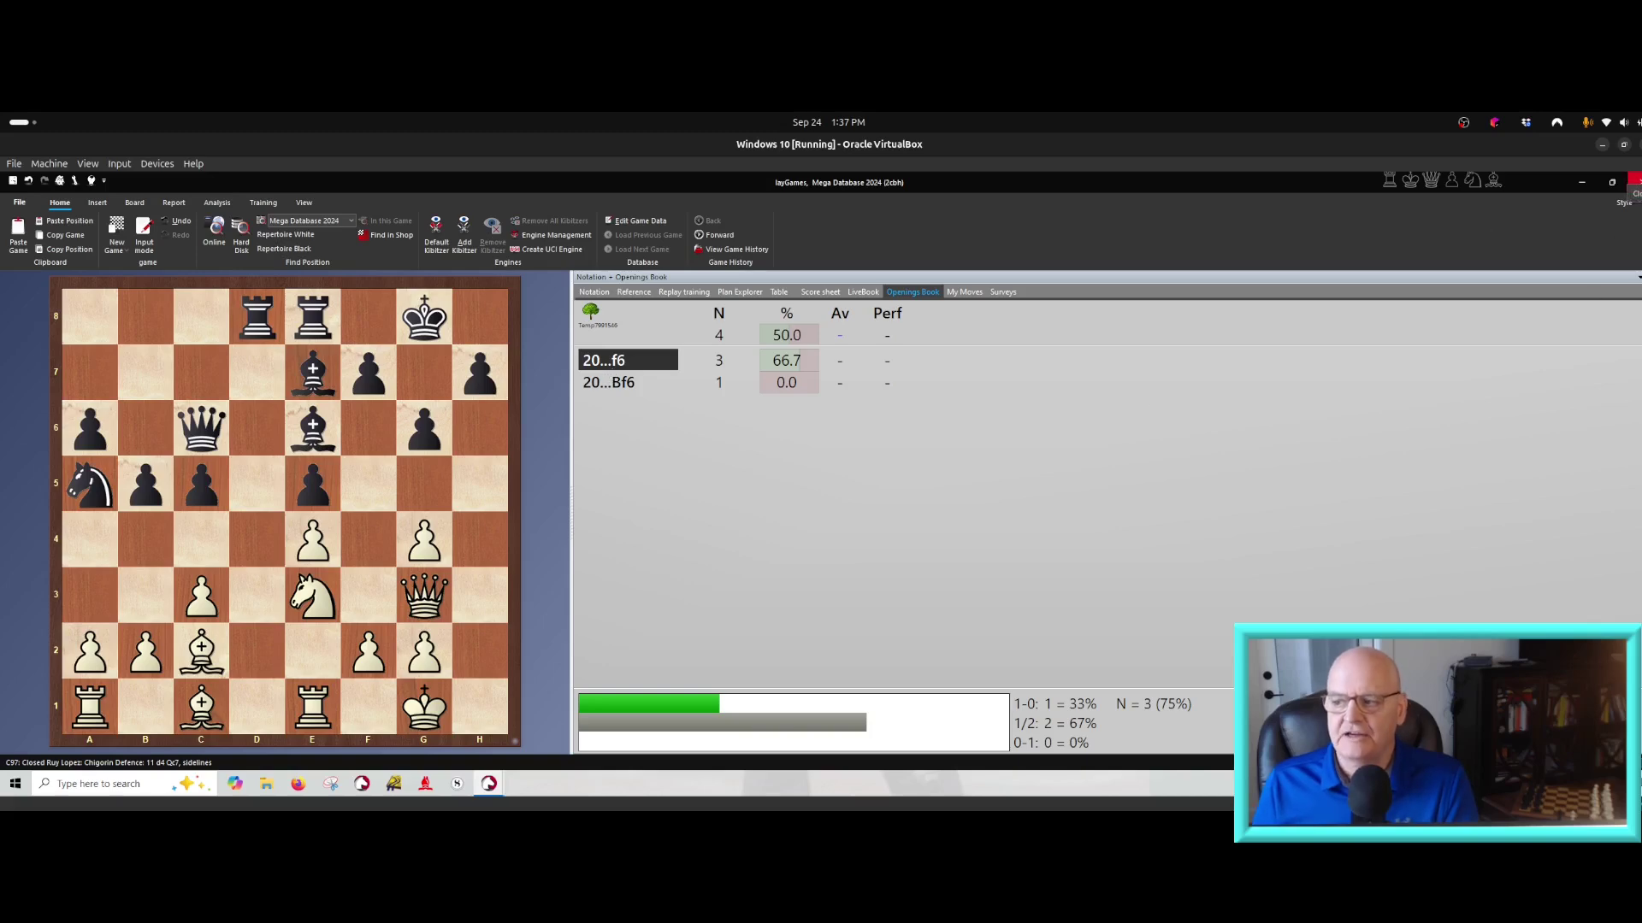
Close the openings book board without saving and close the Mega Database 2024 window
{"action": "left_click", "coordinate": [1637, 182]}
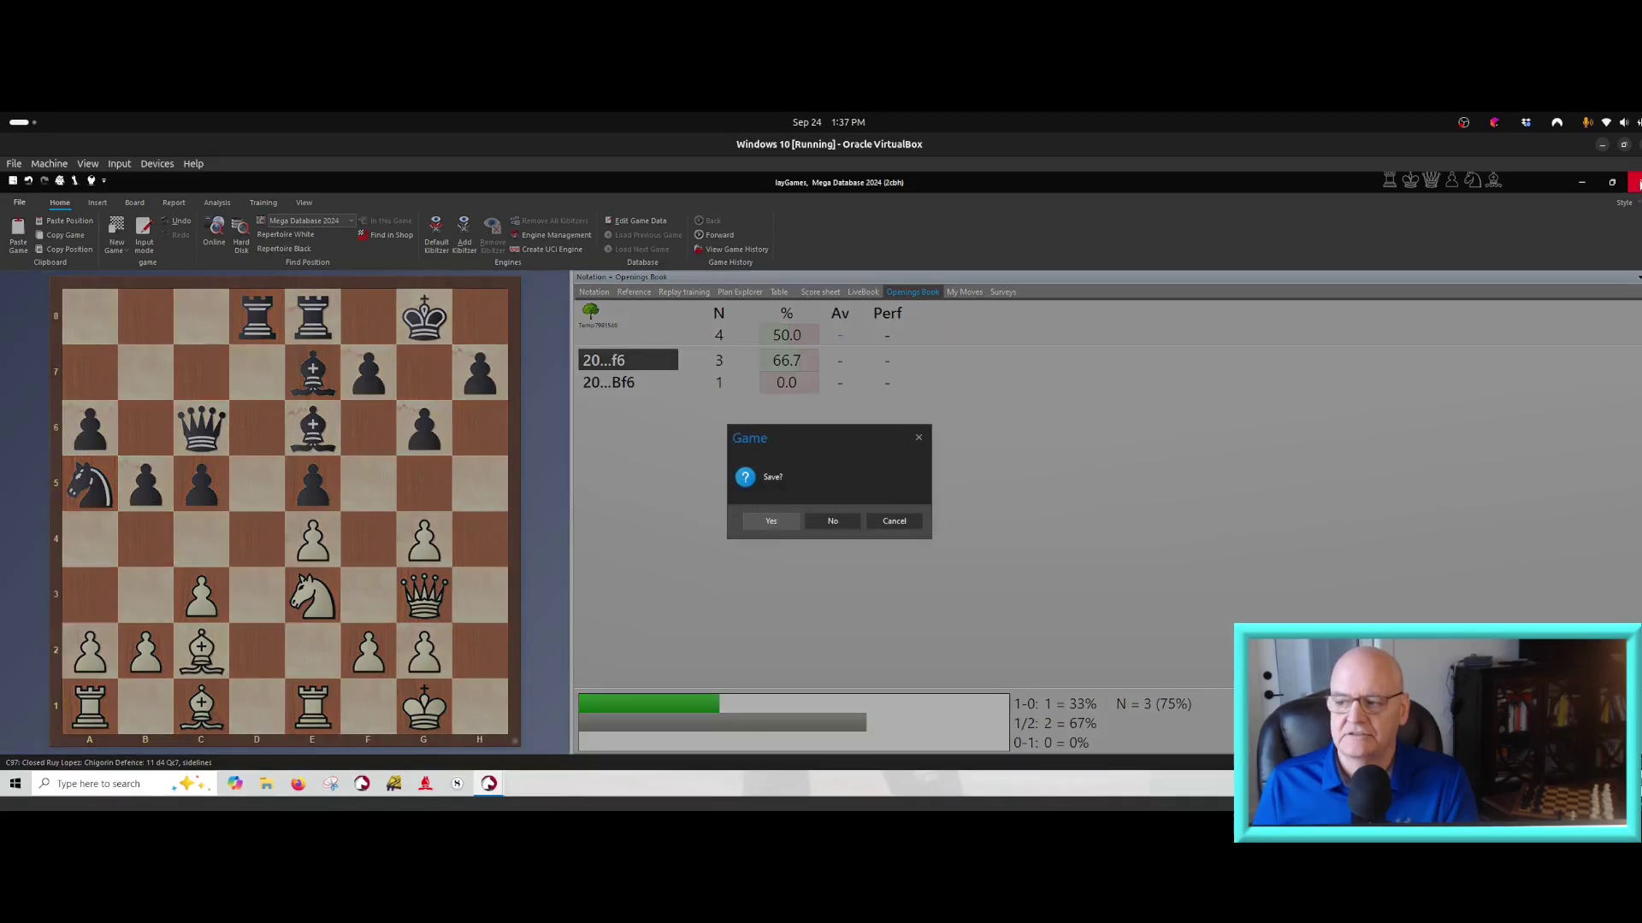
{"action": "left_click", "coordinate": [821, 521]}
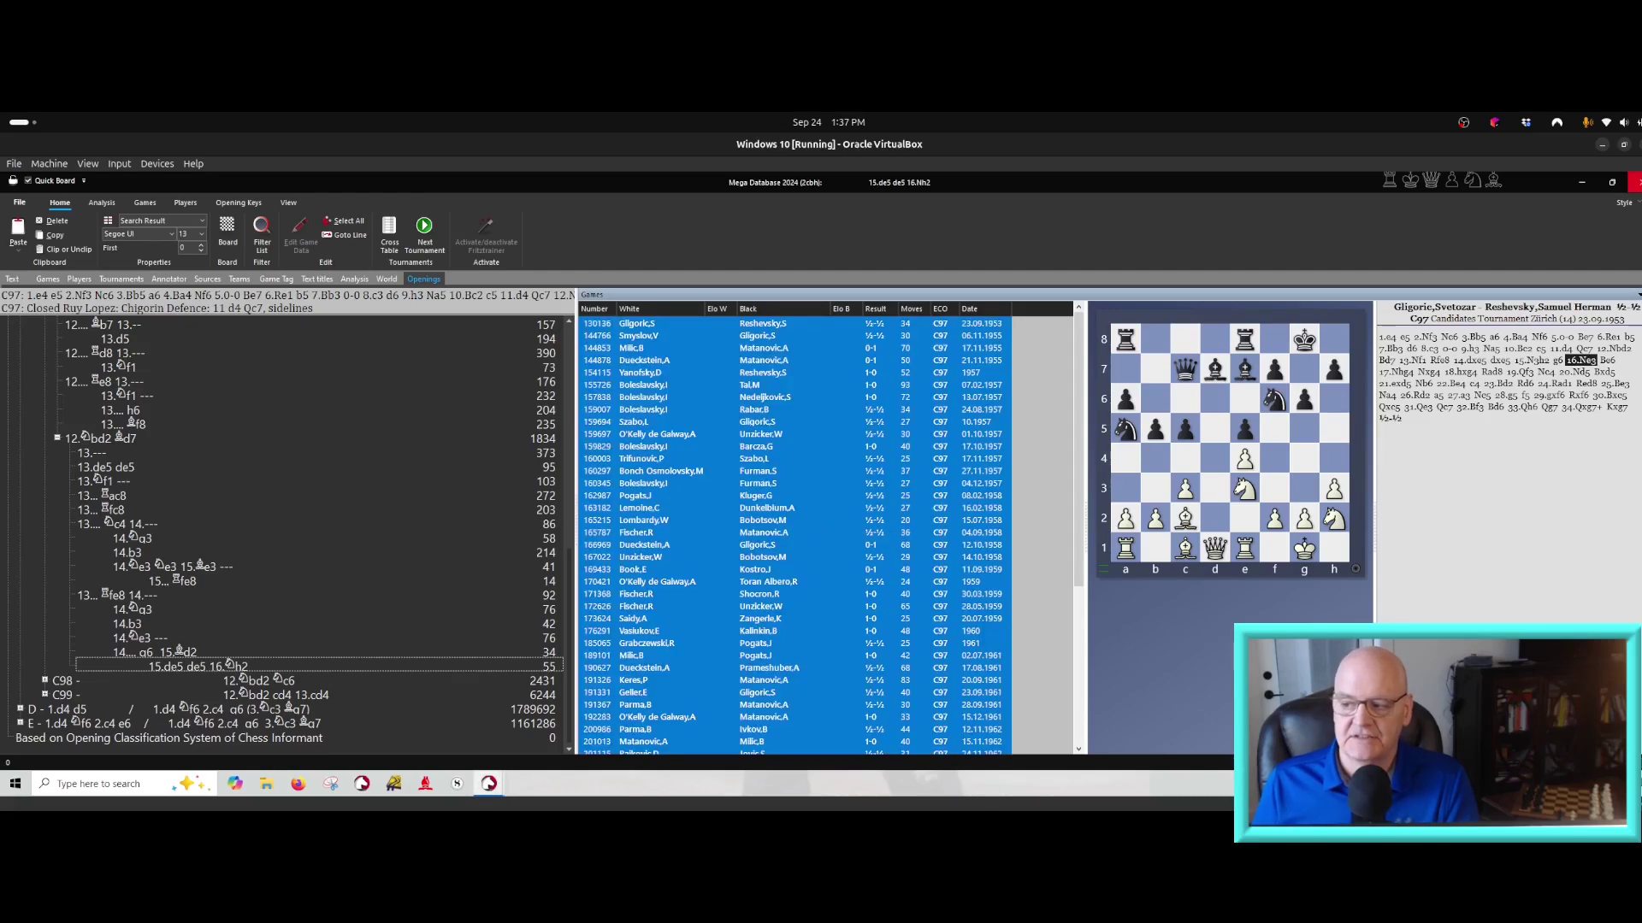
{"action": "left_click", "coordinate": [1633, 182]}
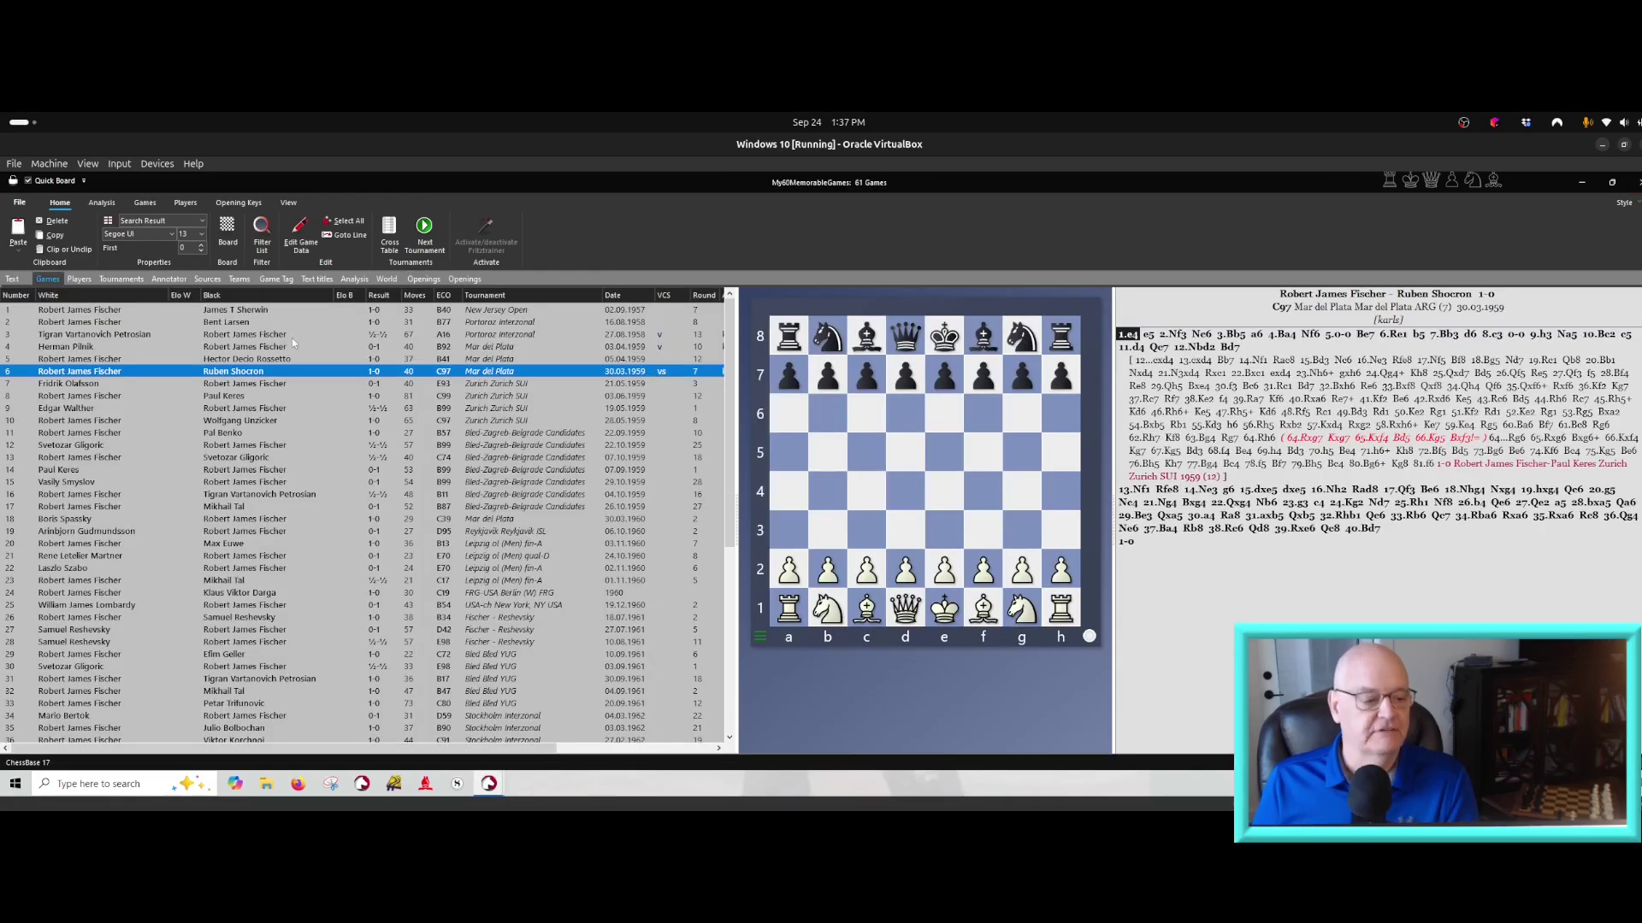
Open the Fischer–Shocron game, go to 20.g5, look up that position in the reference database and widen the White column
{"action": "double_click", "coordinate": [150, 368]}
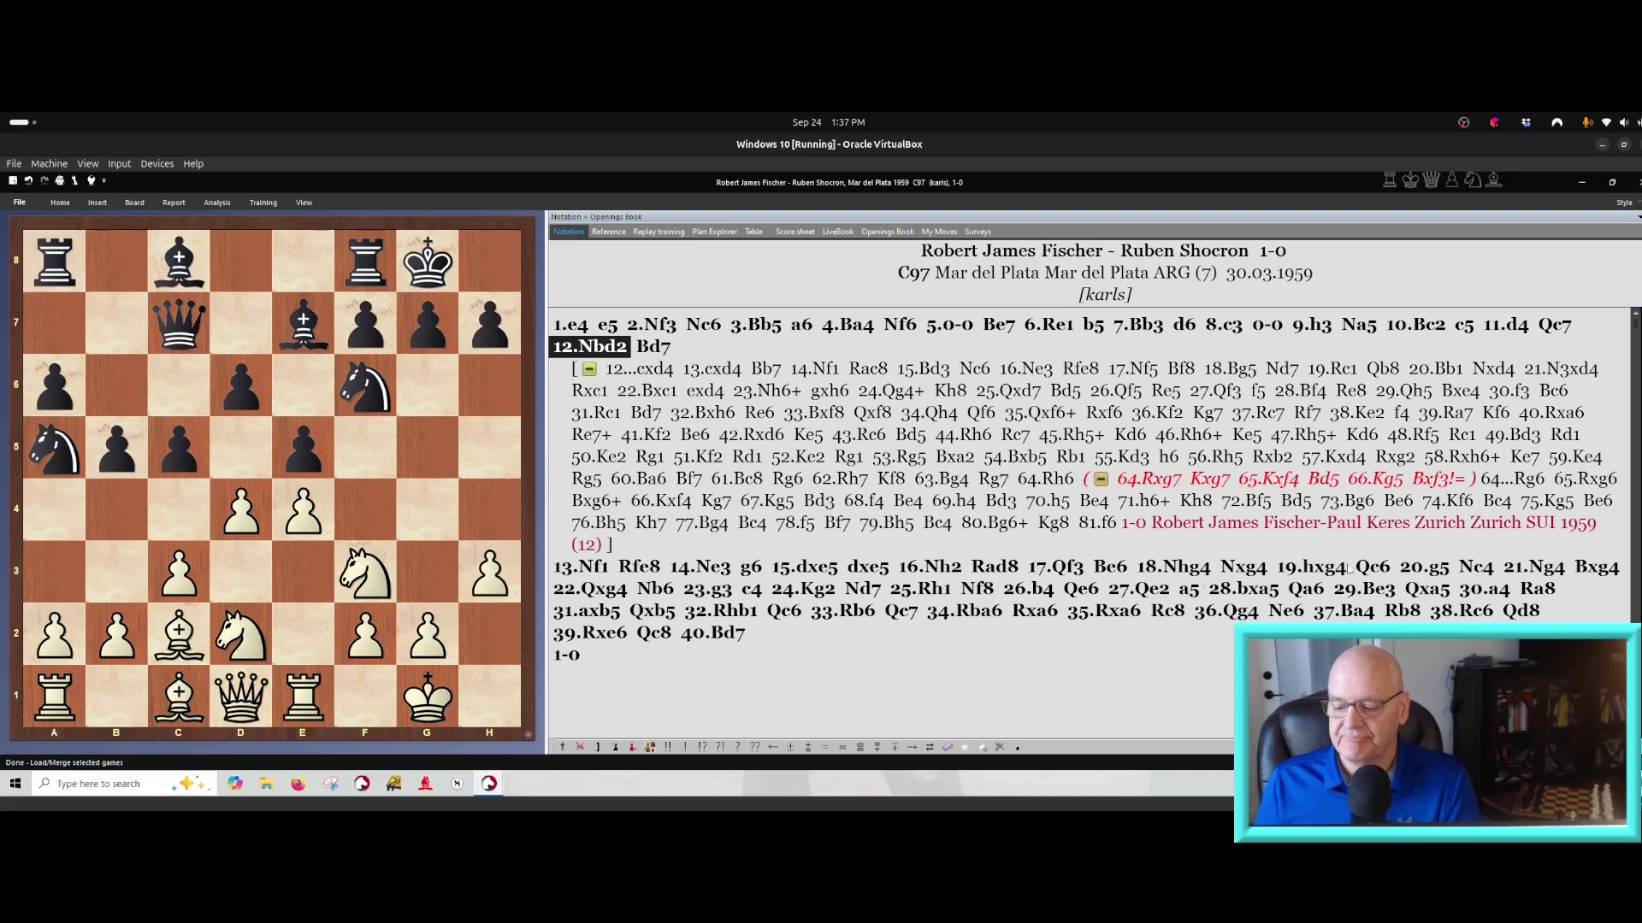
{"action": "left_click", "coordinate": [1437, 568]}
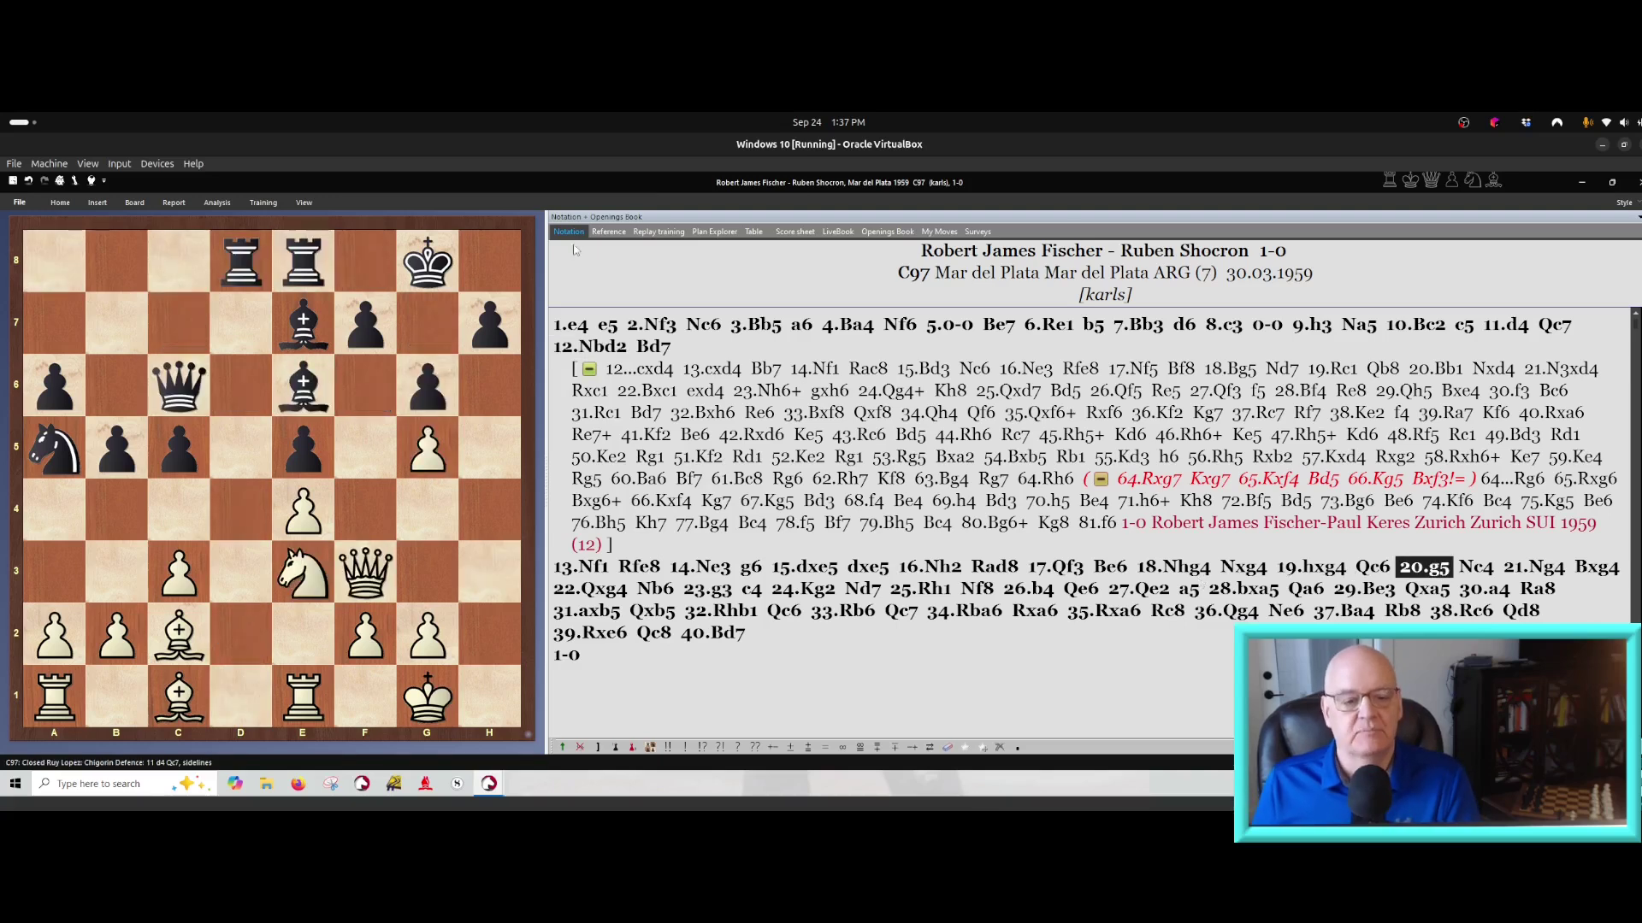
{"action": "left_click", "coordinate": [612, 233]}
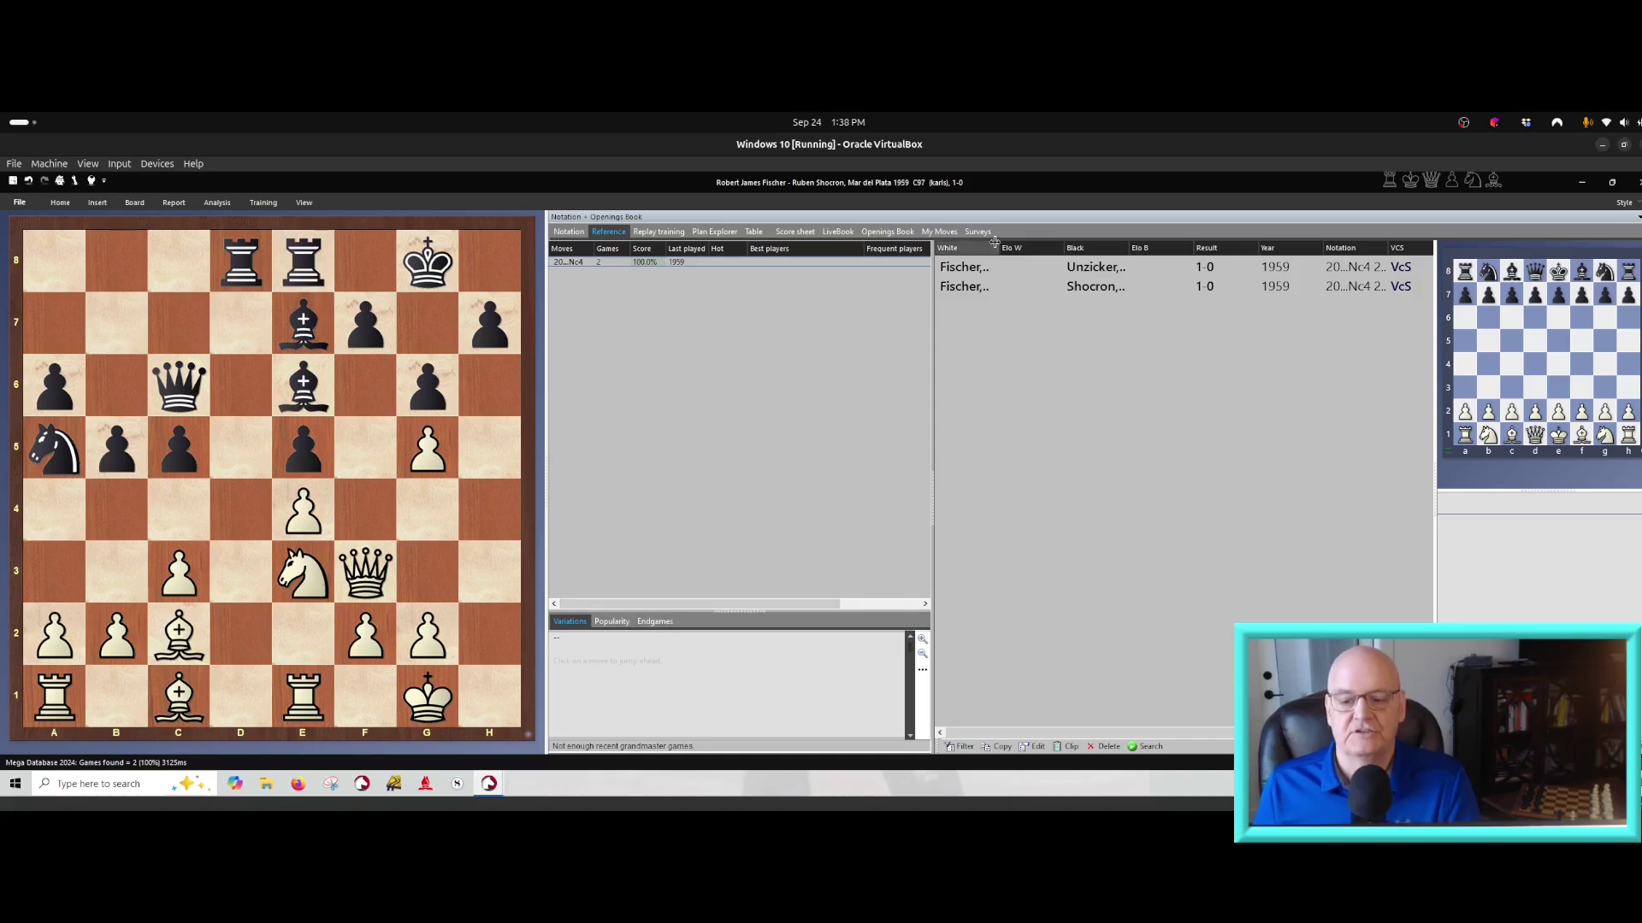
{"action": "left_click_drag", "start_coordinate": [998, 247], "coordinate": [1038, 247]}
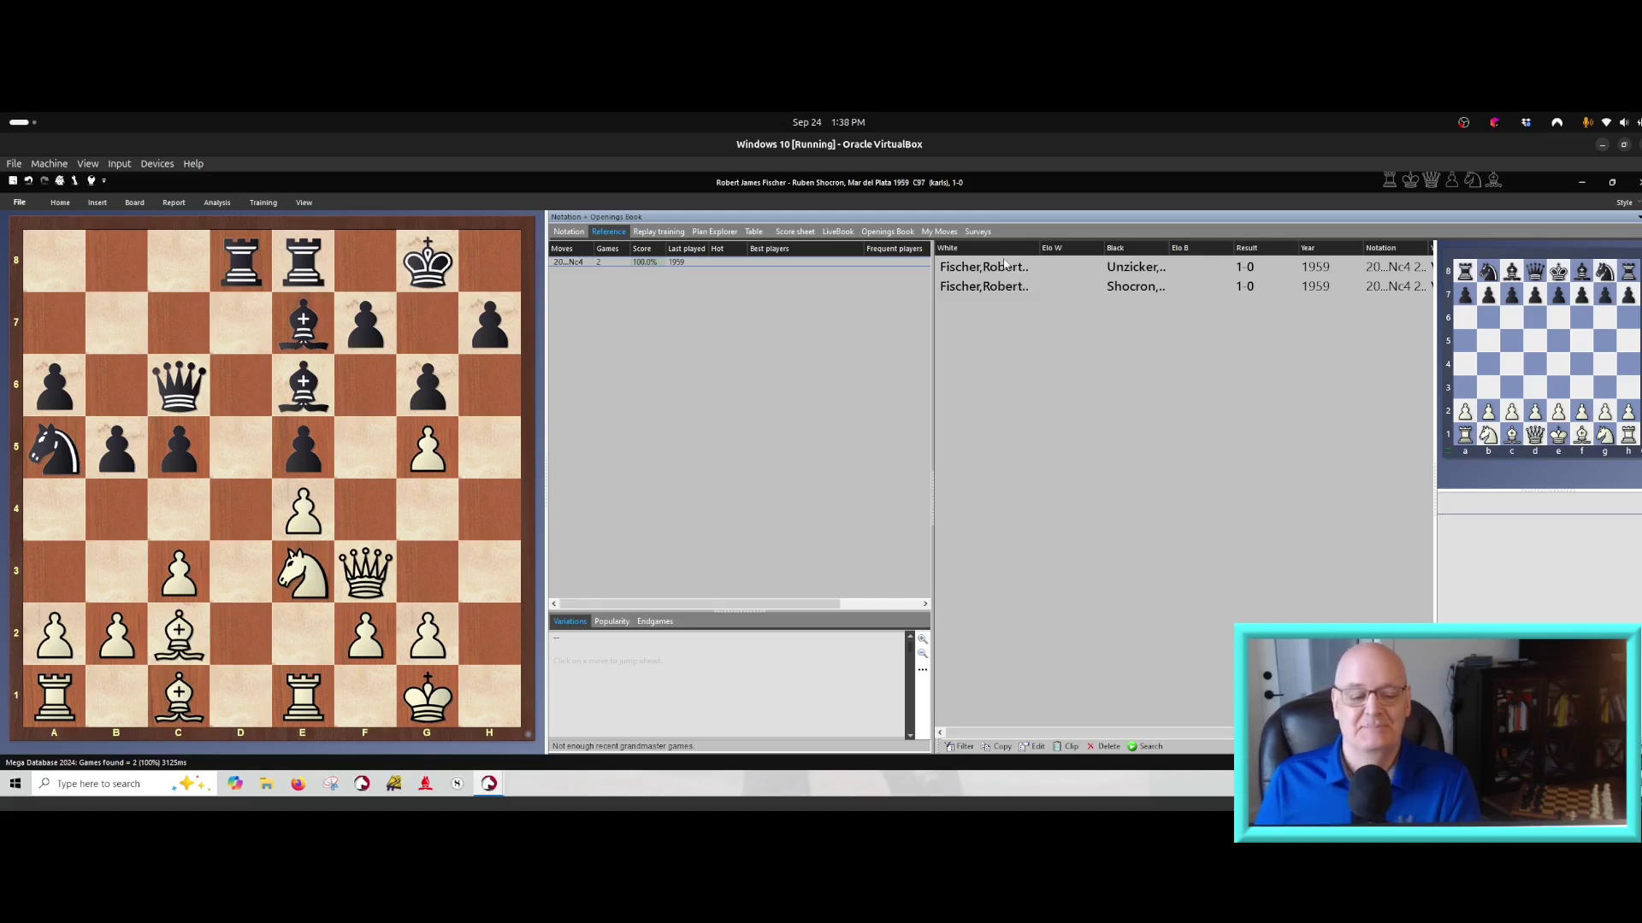
Preview the Fischer–Shocron and Fischer–Unzicker reference games for comparison, and close the game window
{"action": "left_click", "coordinate": [965, 290]}
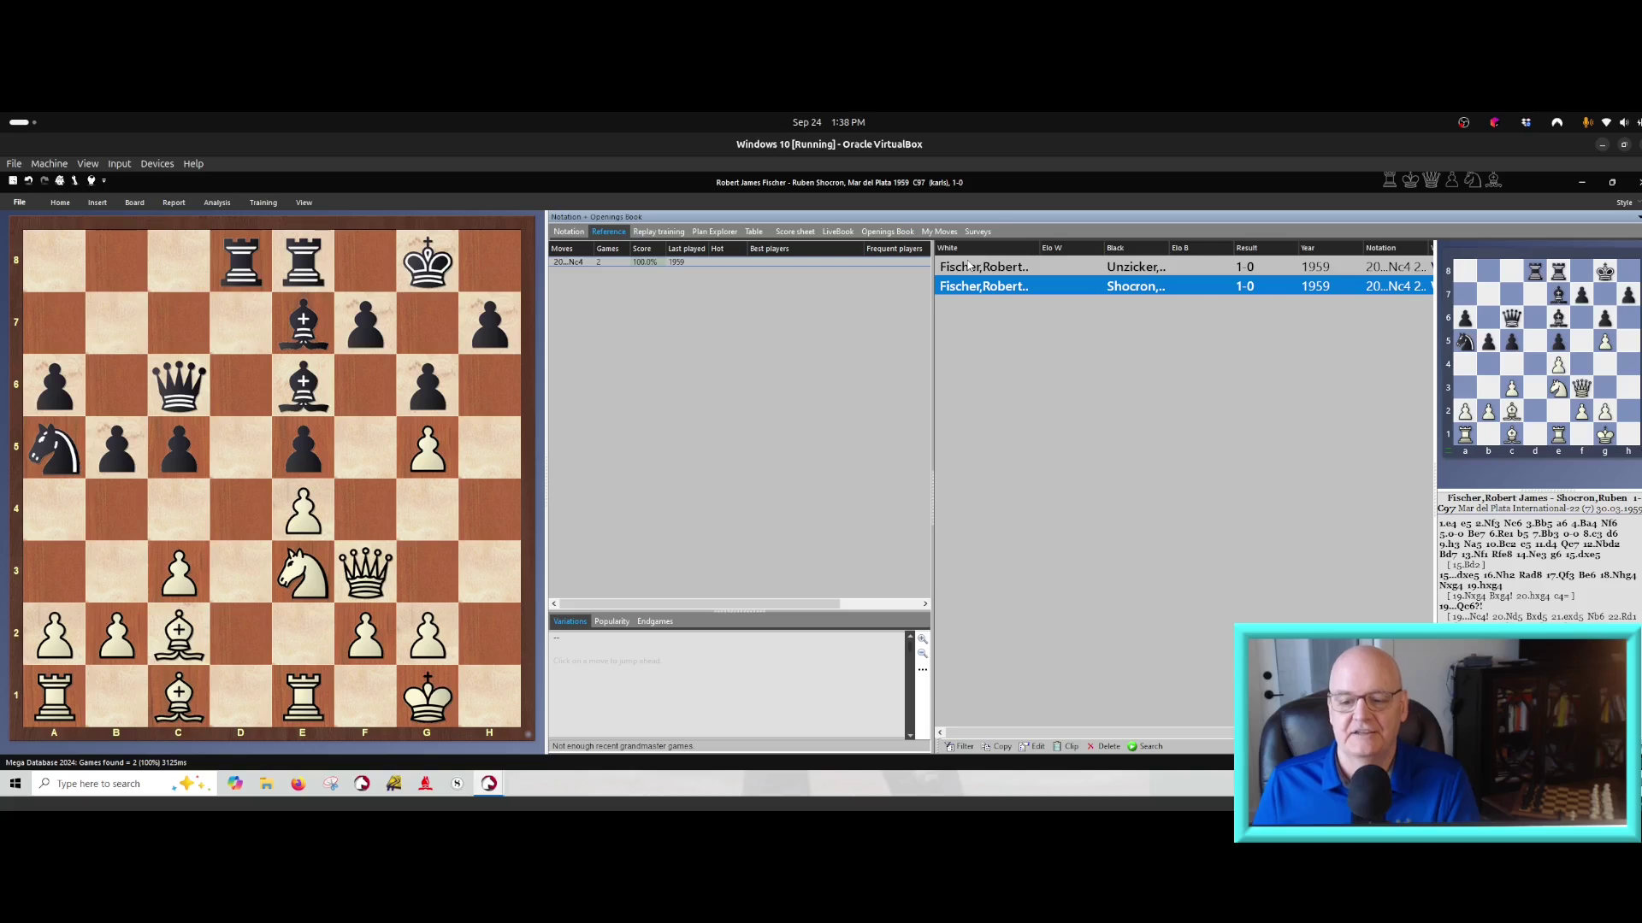
{"action": "left_click", "coordinate": [968, 267]}
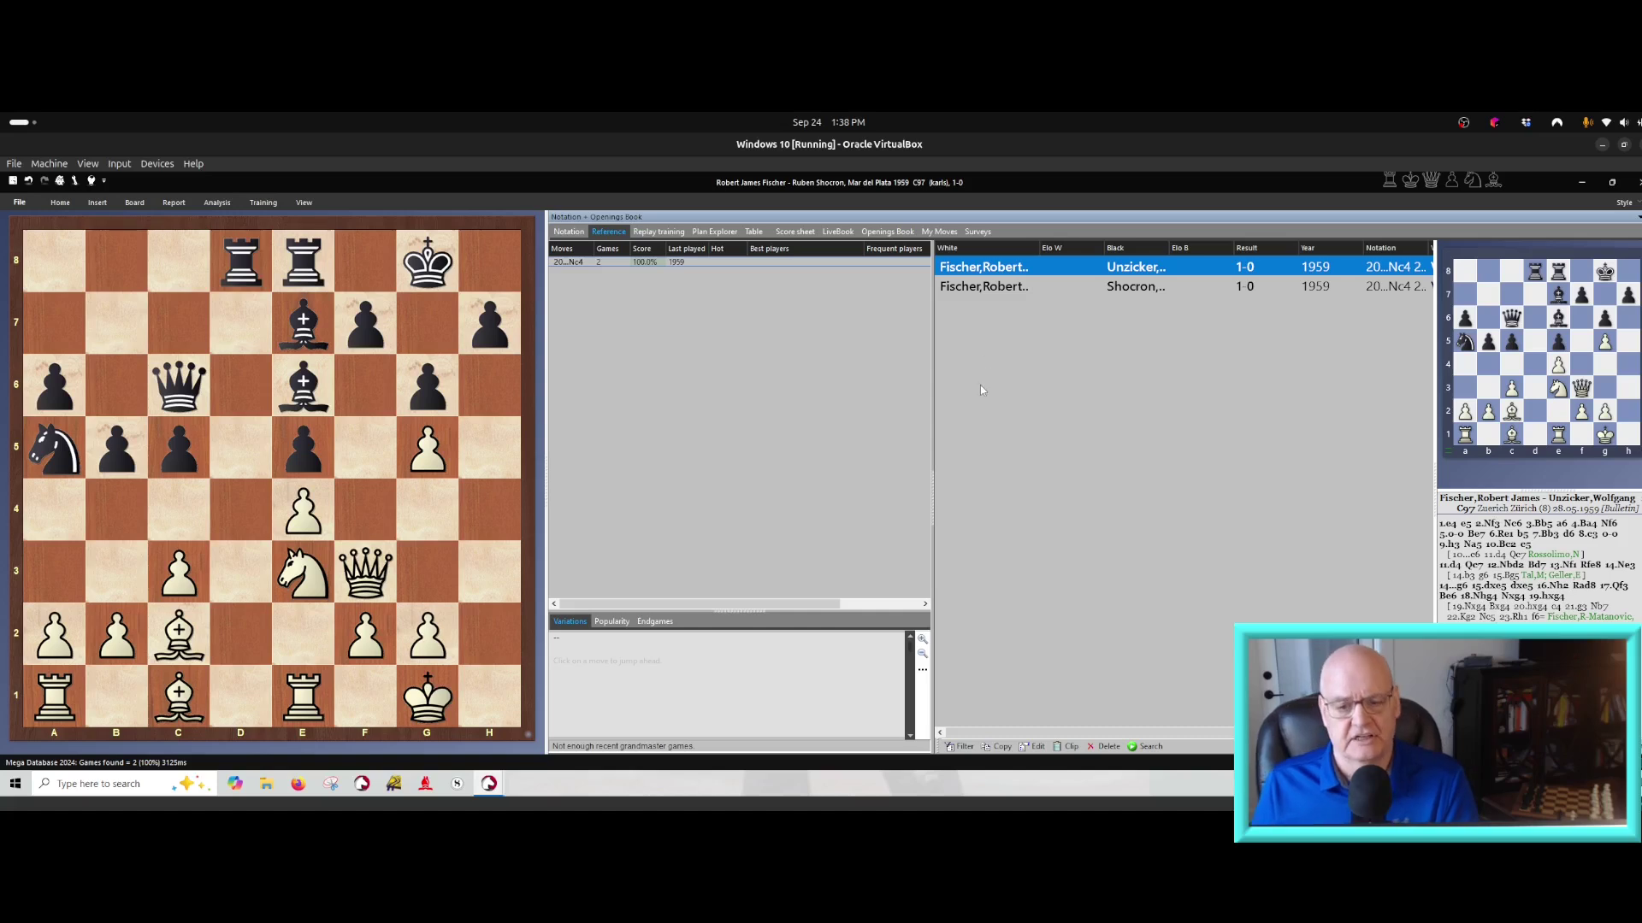
{"action": "left_click", "coordinate": [990, 292]}
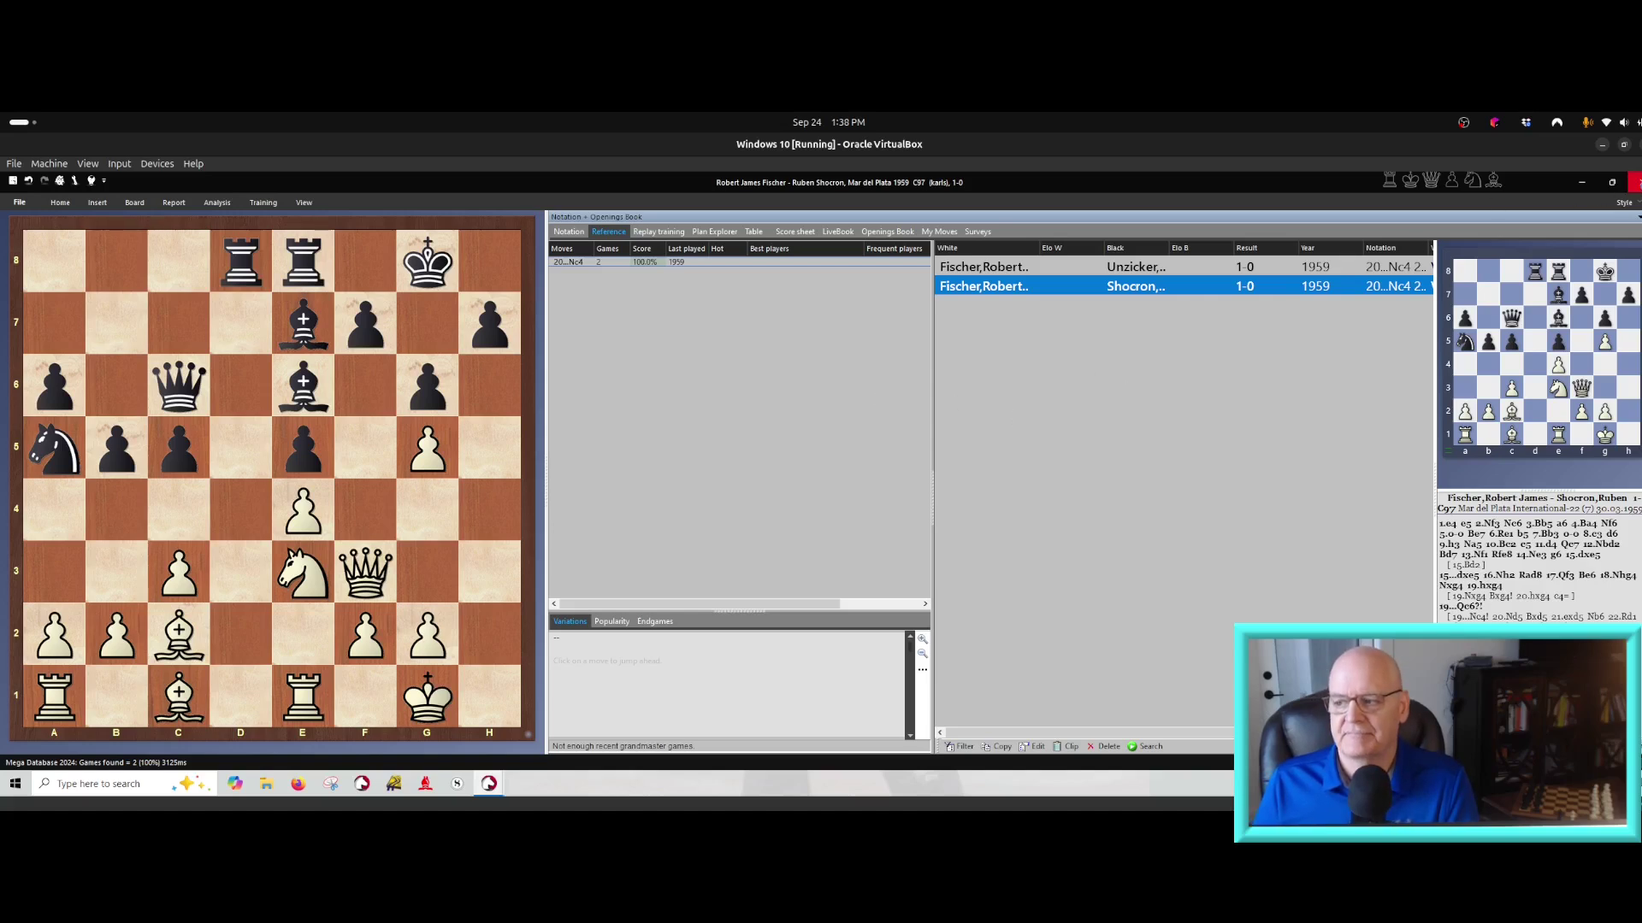
{"action": "left_click", "coordinate": [1635, 182]}
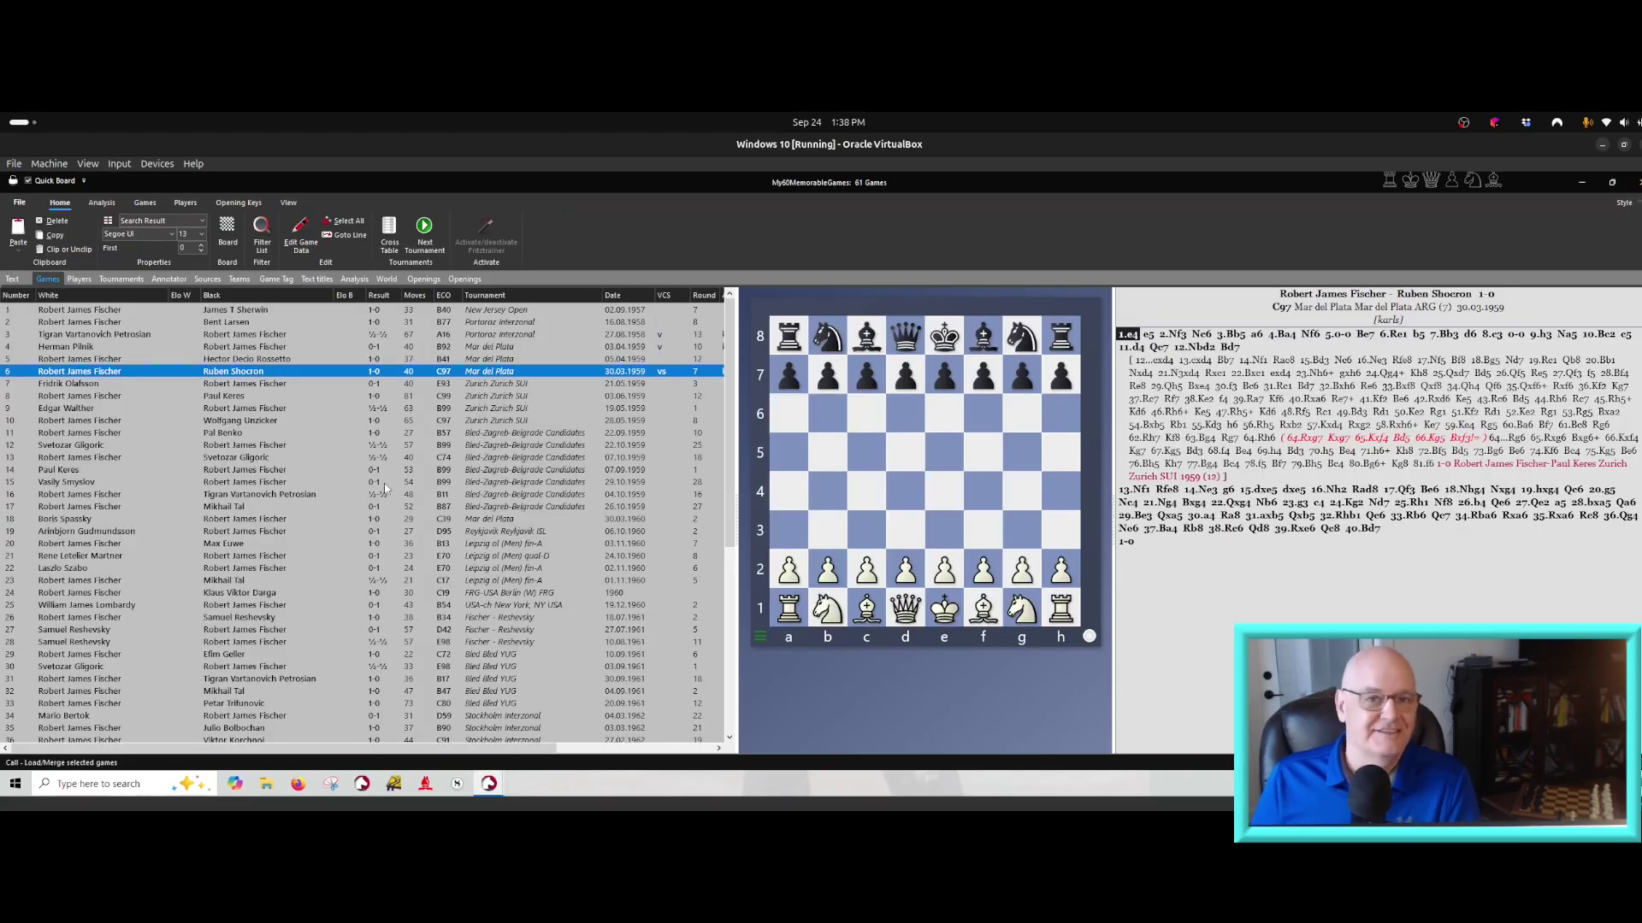